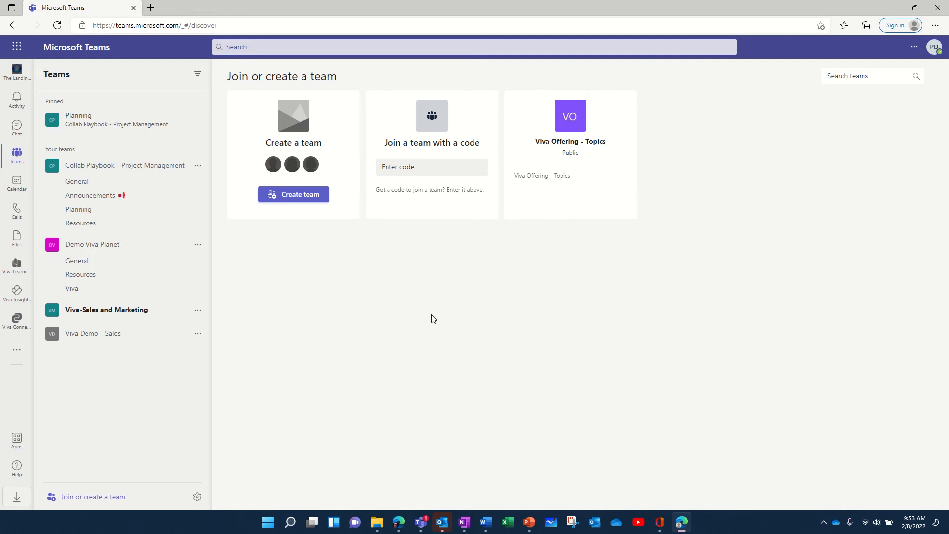
Create a private team from scratch named "Demo permissions"
click(292, 196)
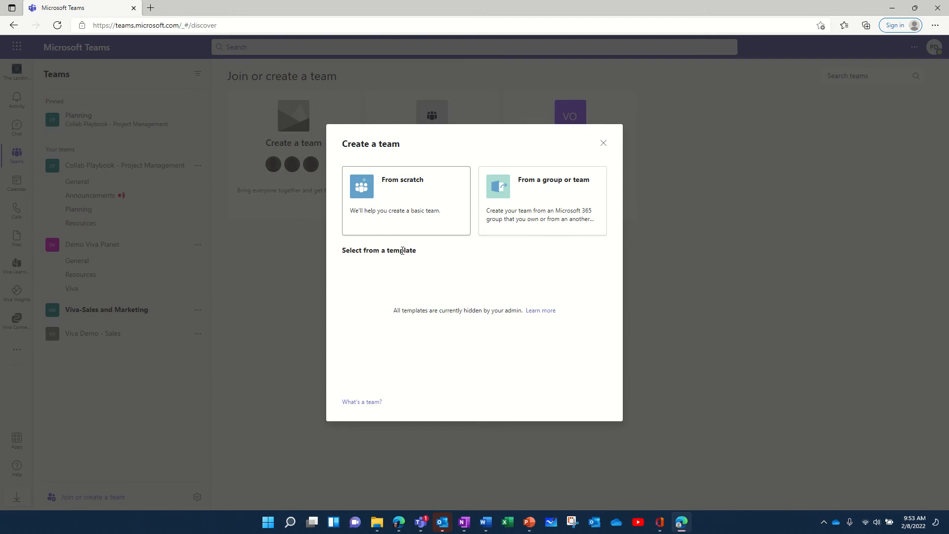
click(396, 200)
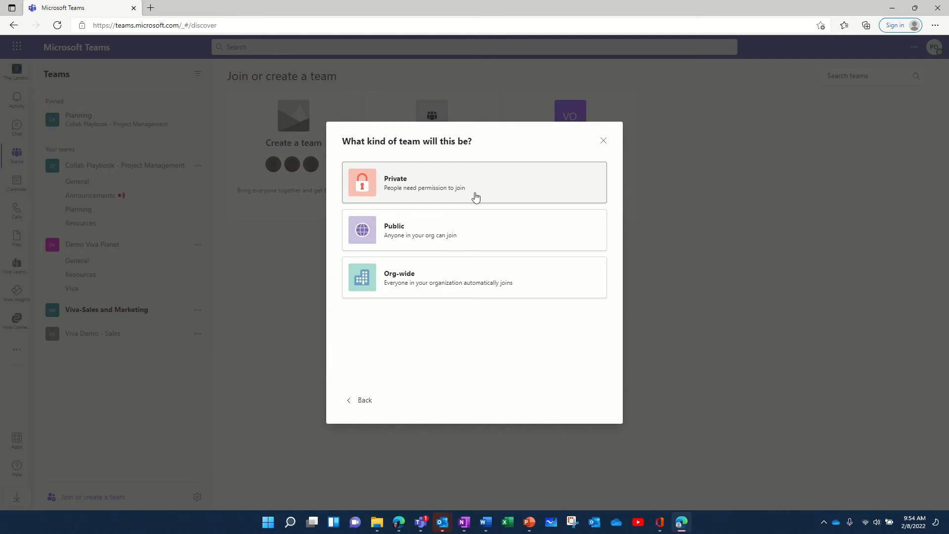
click(443, 184)
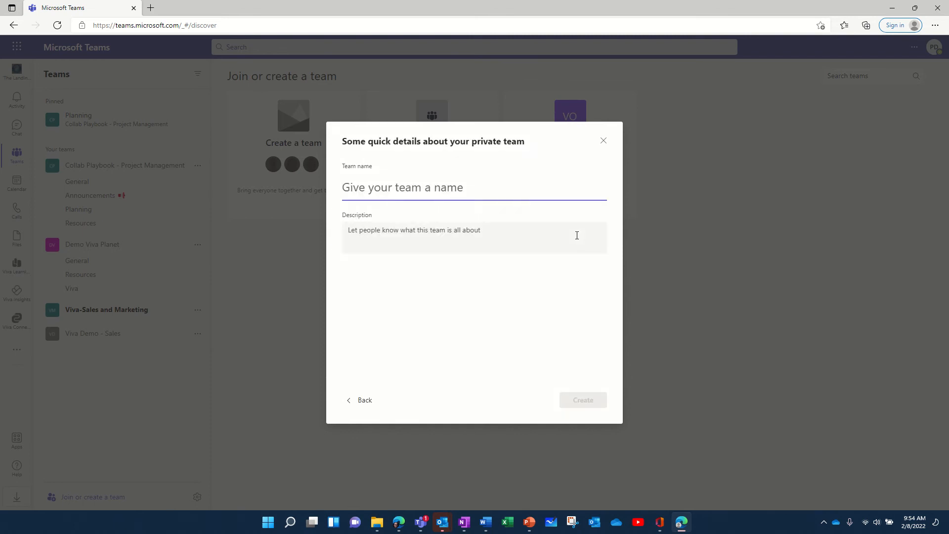
text(Demo )
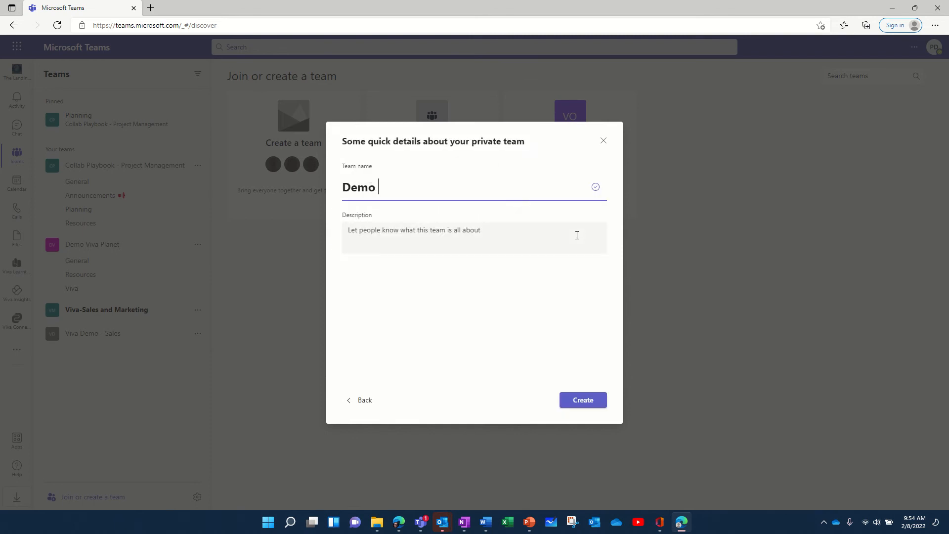
text(permissions)
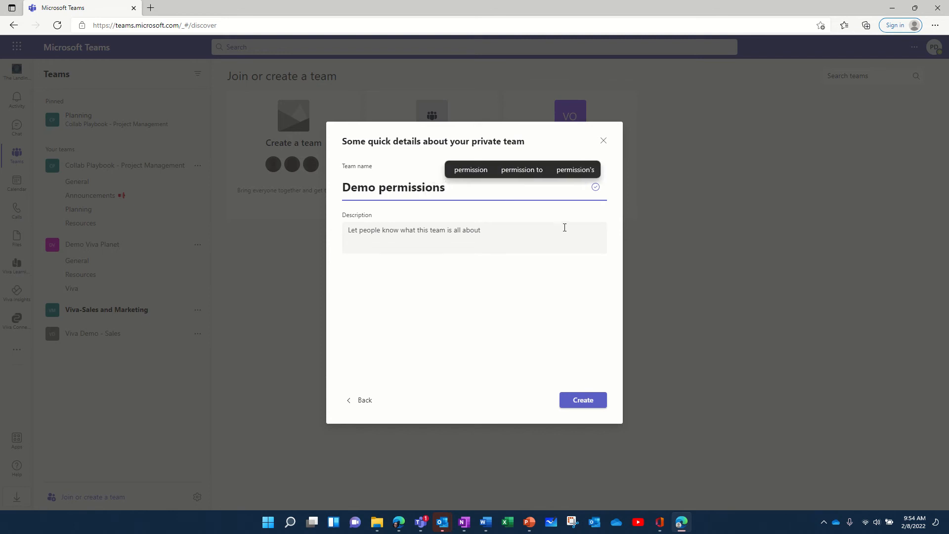
click(583, 401)
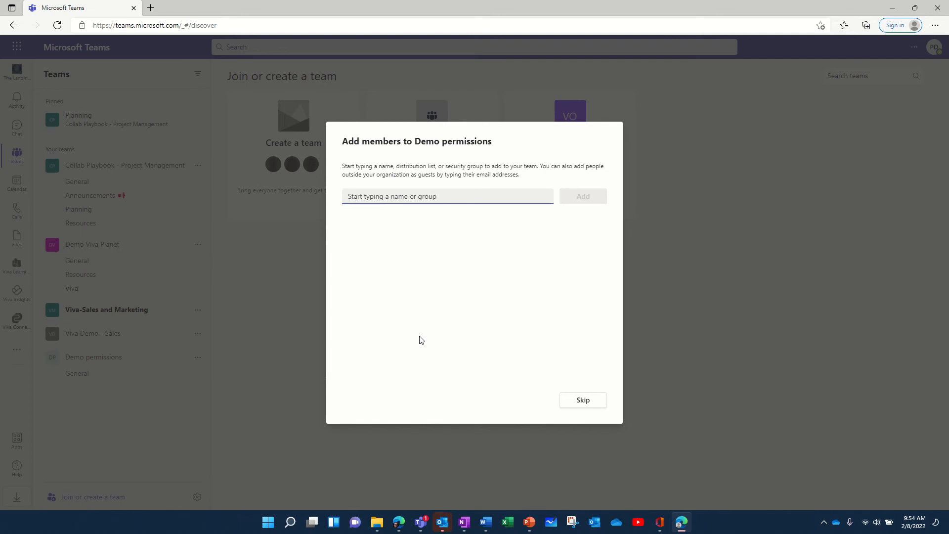
Add the first colleague to the Demo permissions team and set their role to Owner
text(noa)
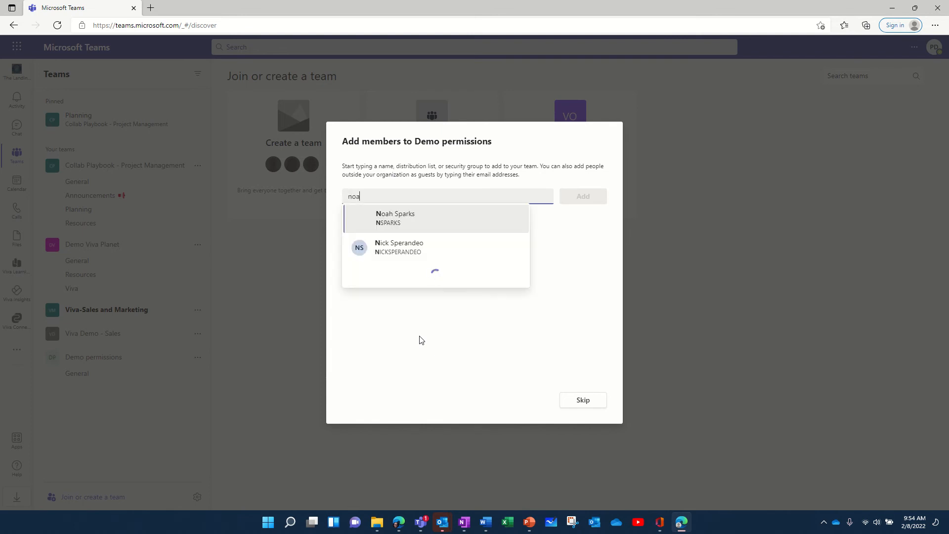
click(439, 220)
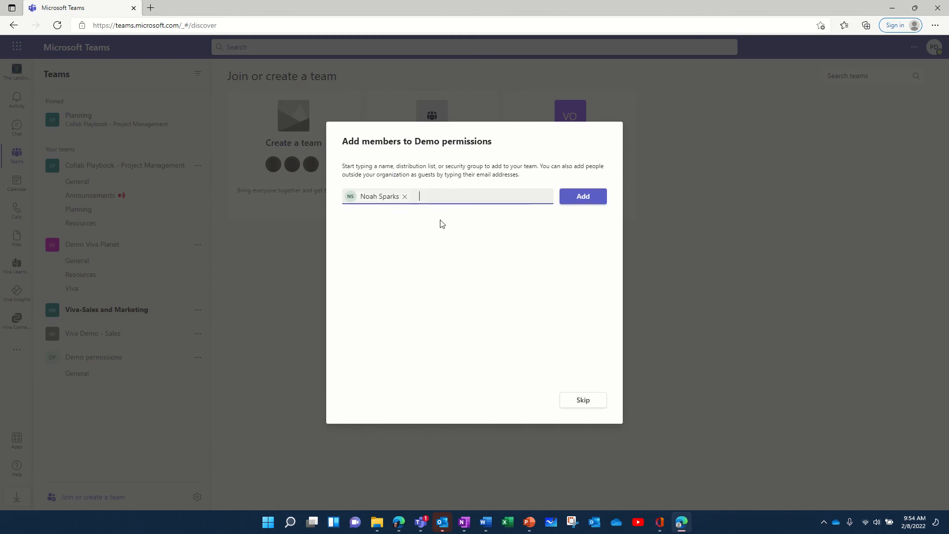
click(567, 205)
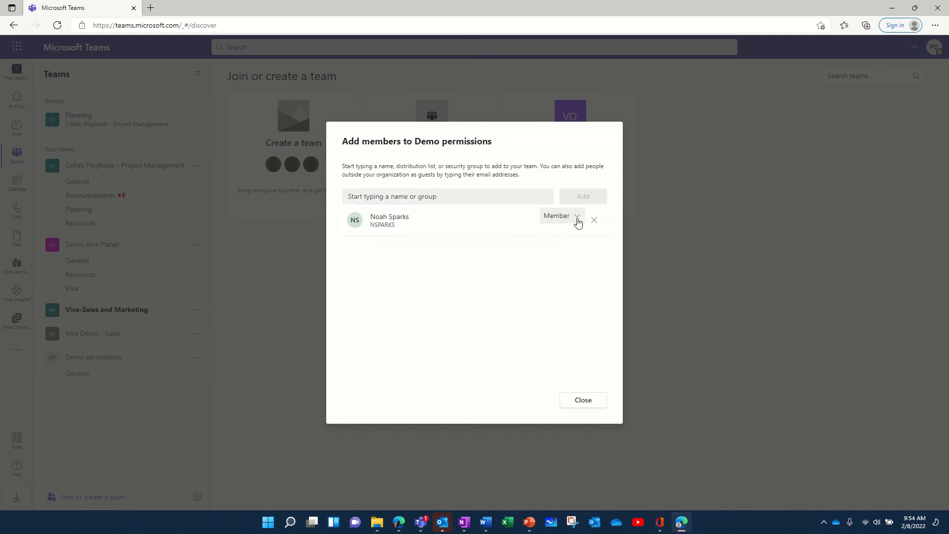
click(579, 218)
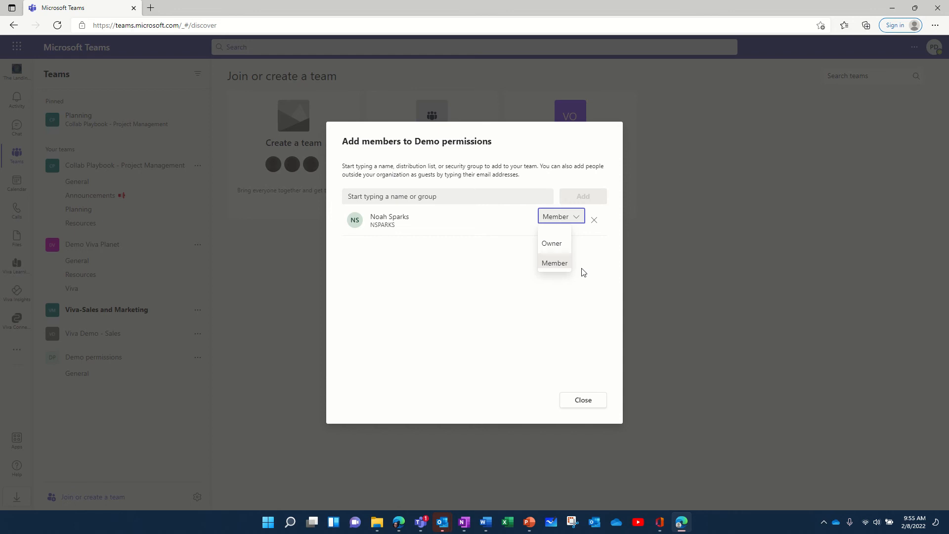
click(552, 242)
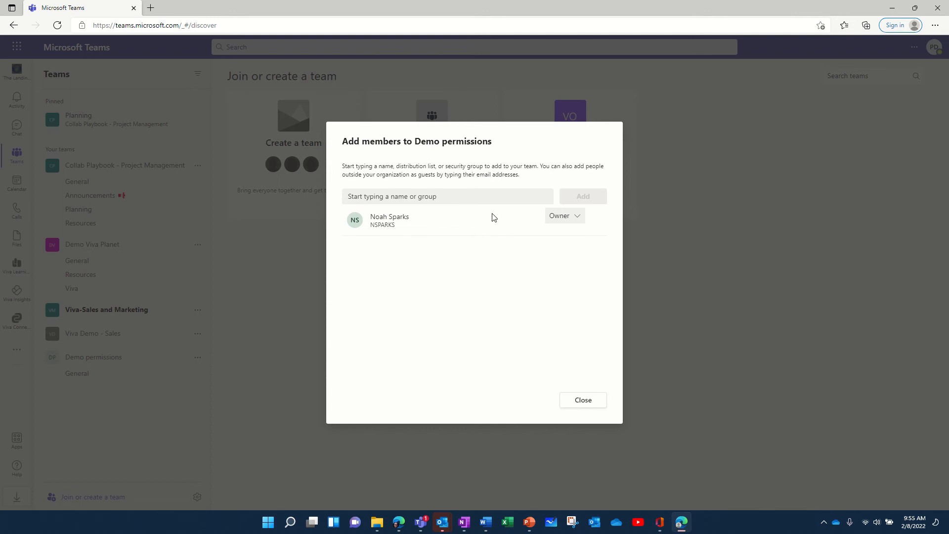
Add a second colleague to the team with the Member role and finish adding members
click(485, 197)
text(matt)
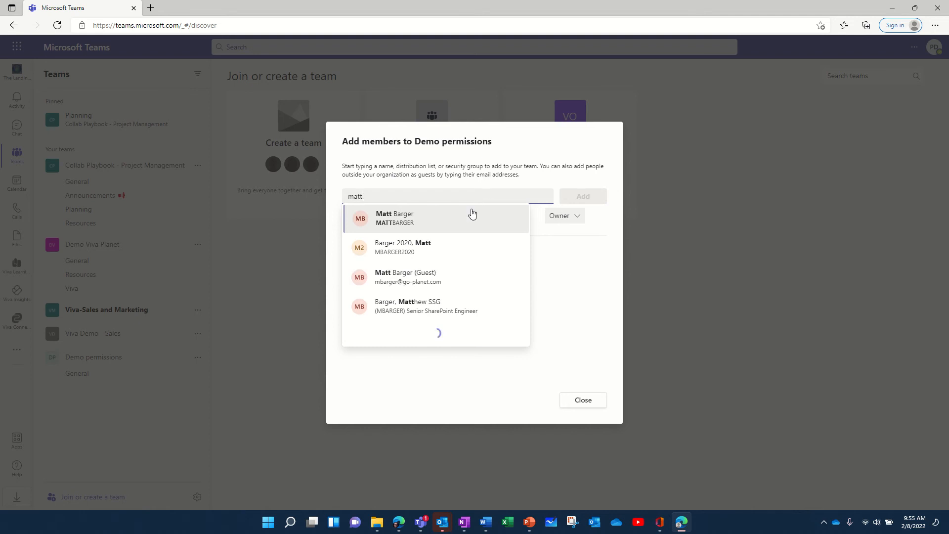
click(462, 225)
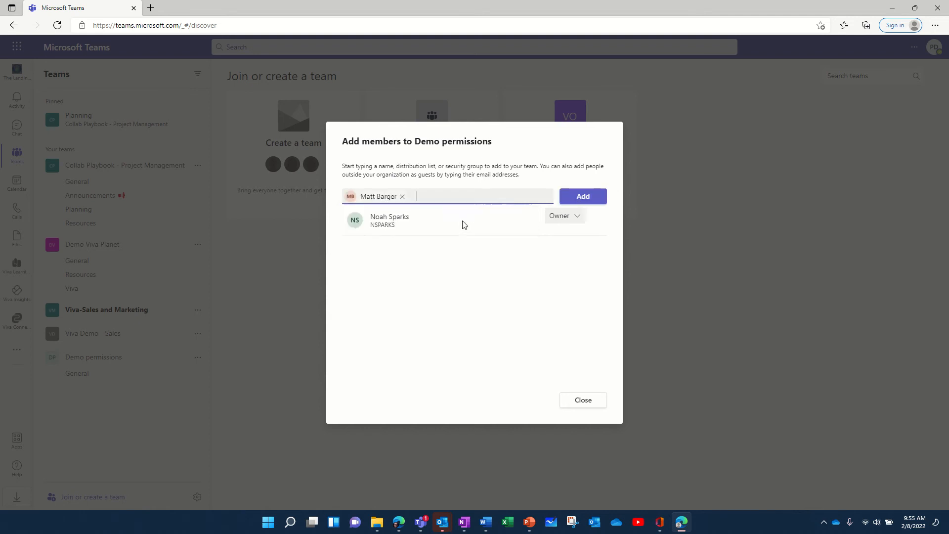
click(588, 198)
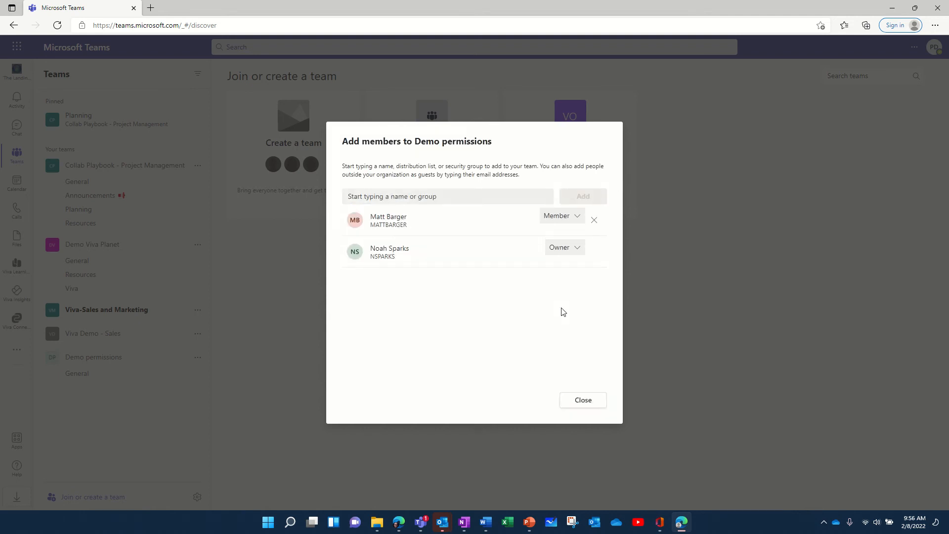
click(584, 400)
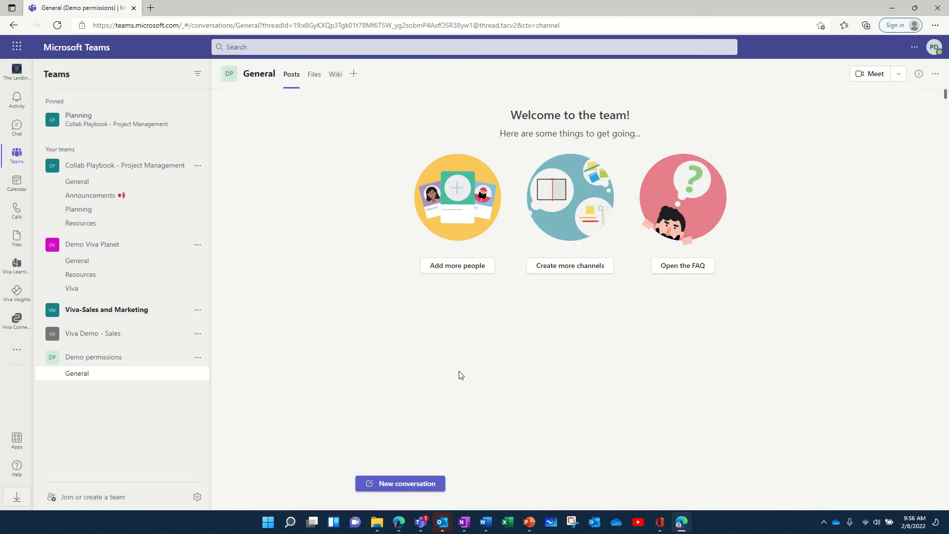
Examine the Demo permissions team's member and guest permissions, briefly disabling and re-enabling members' right to create and update channels
click(197, 359)
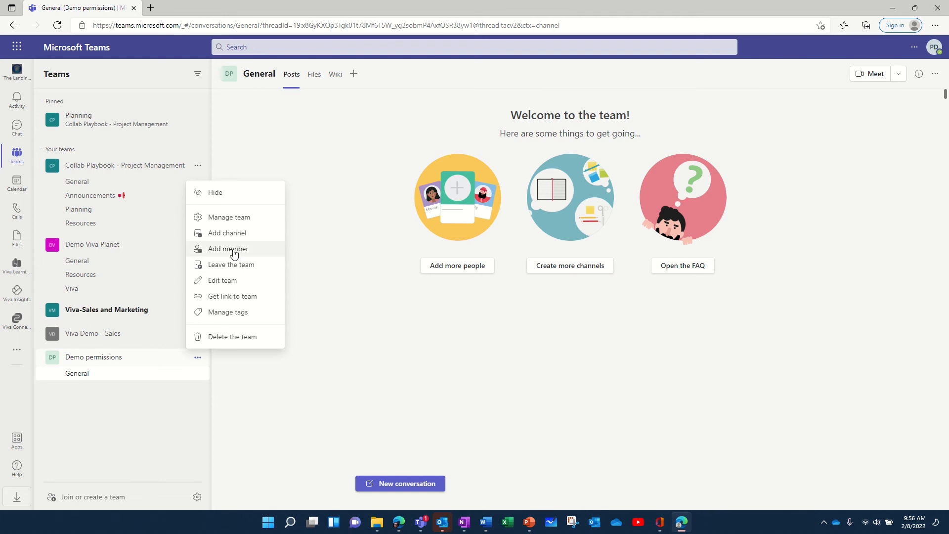
click(240, 216)
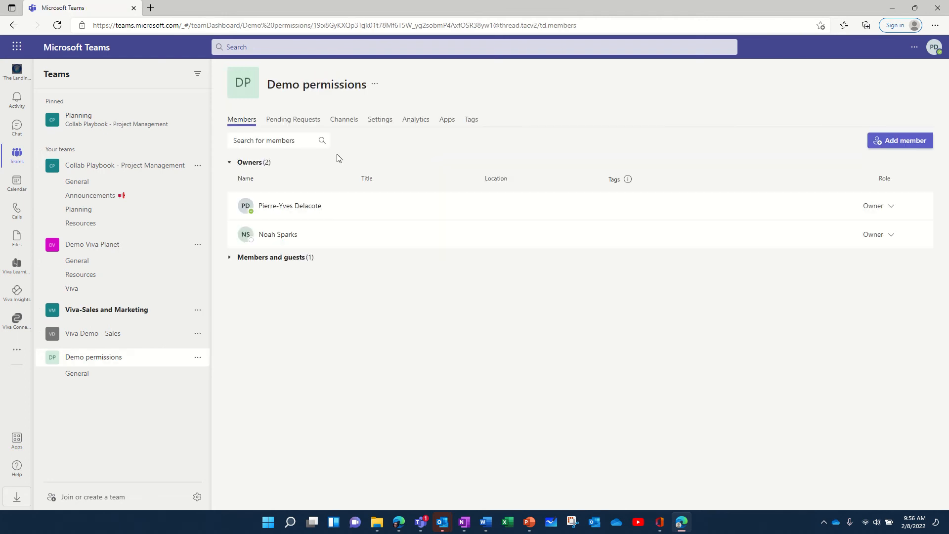
click(375, 122)
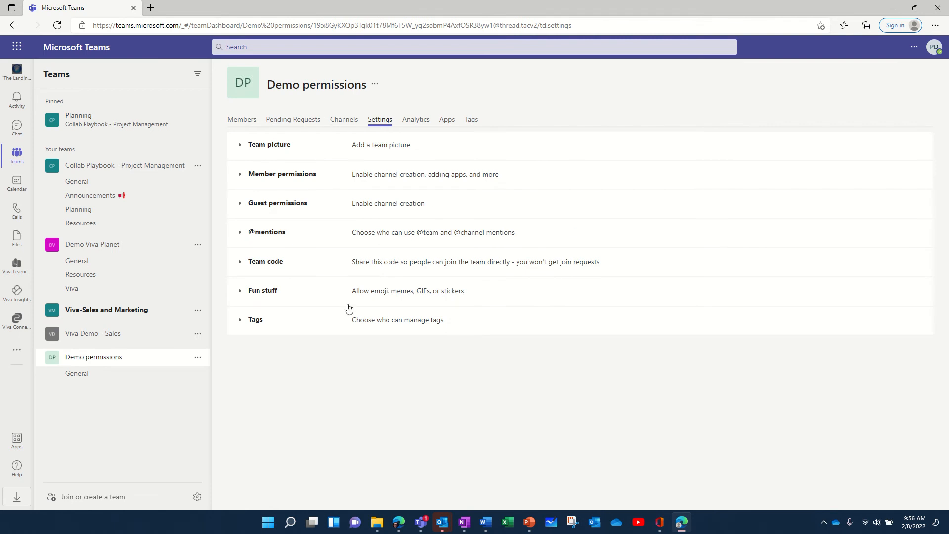
click(286, 174)
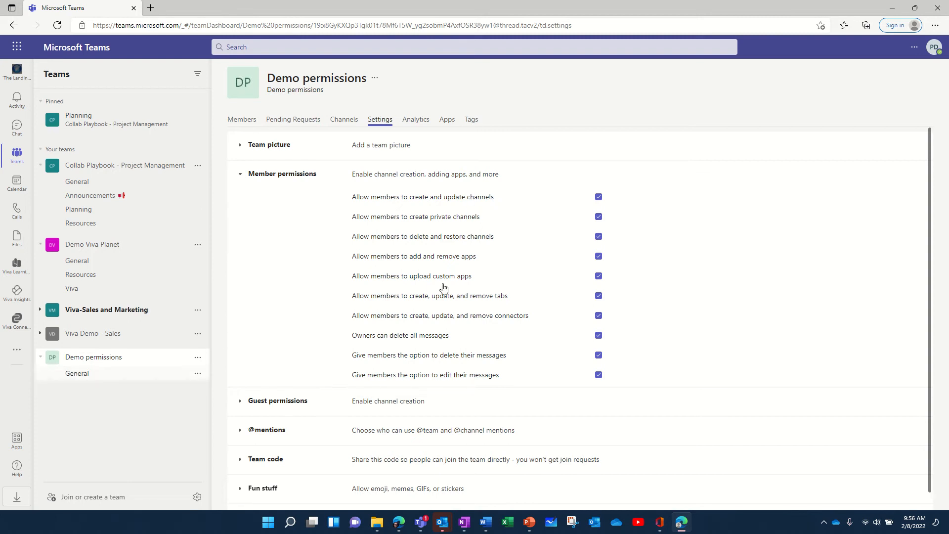
click(598, 197)
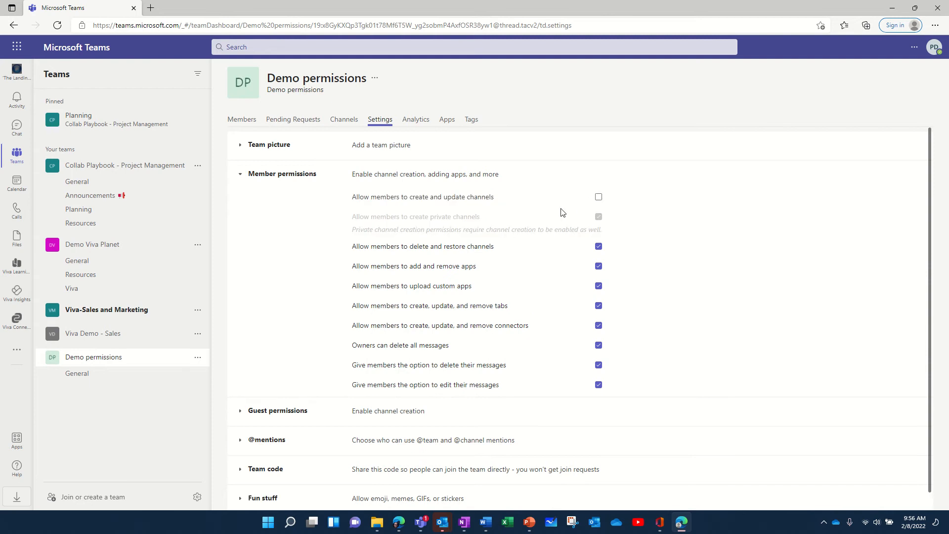
click(599, 198)
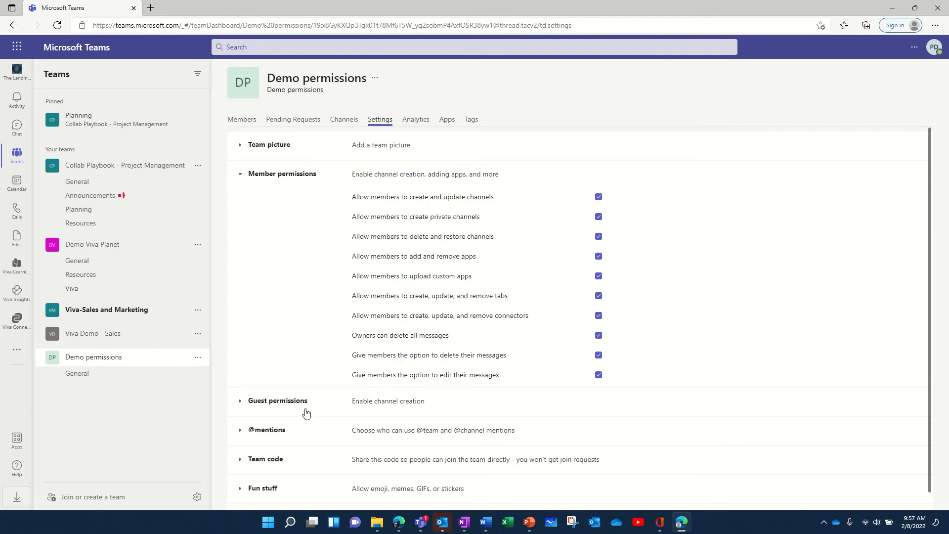
click(283, 404)
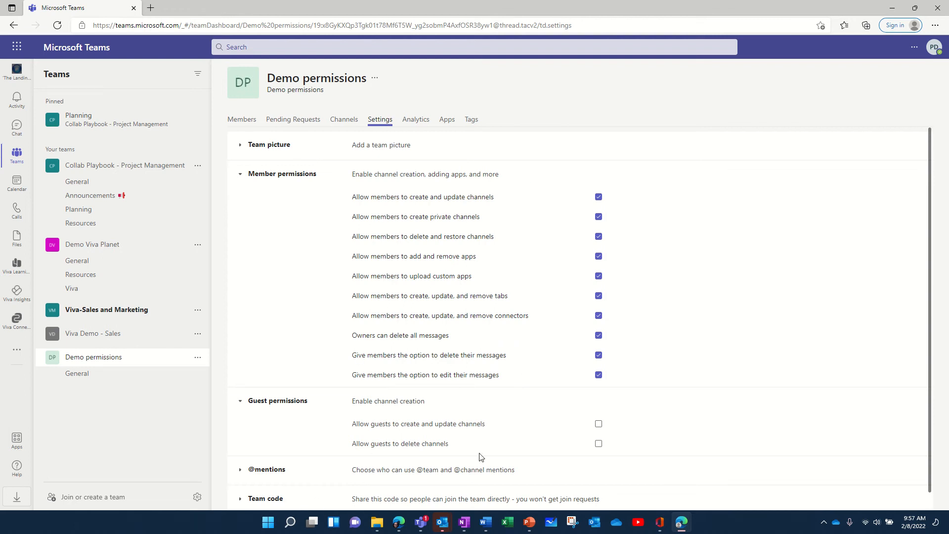
Set the Demo permissions team's General channel so that only owners can post messages, and return to the channel
click(115, 378)
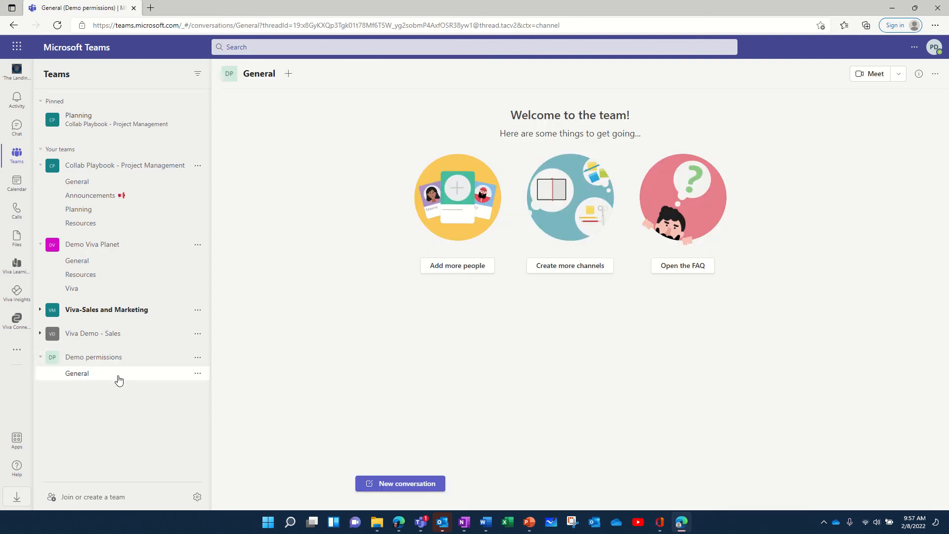
click(198, 375)
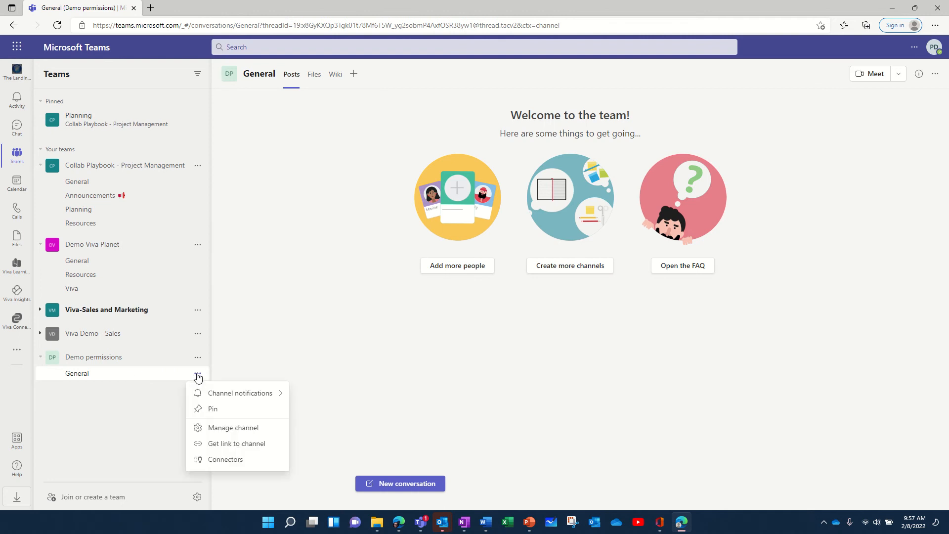
click(226, 429)
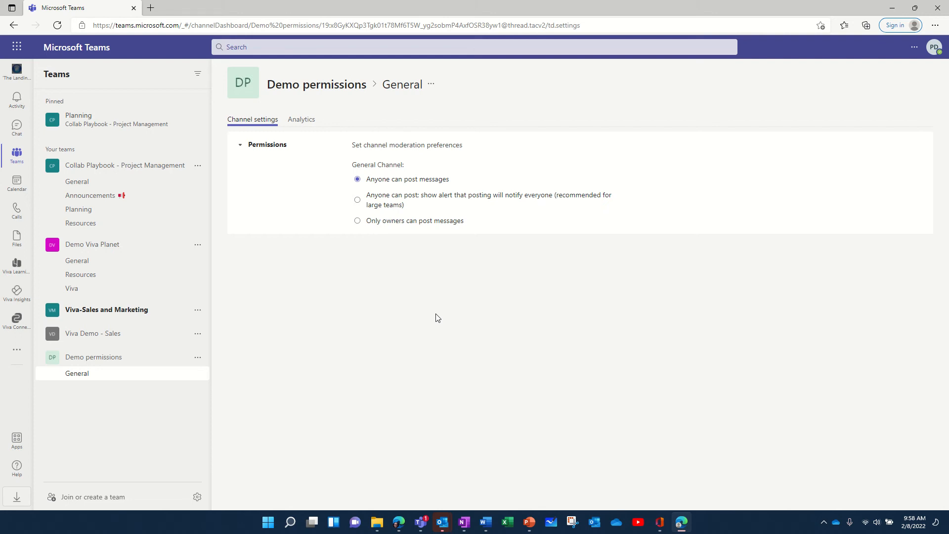
click(357, 221)
click(131, 380)
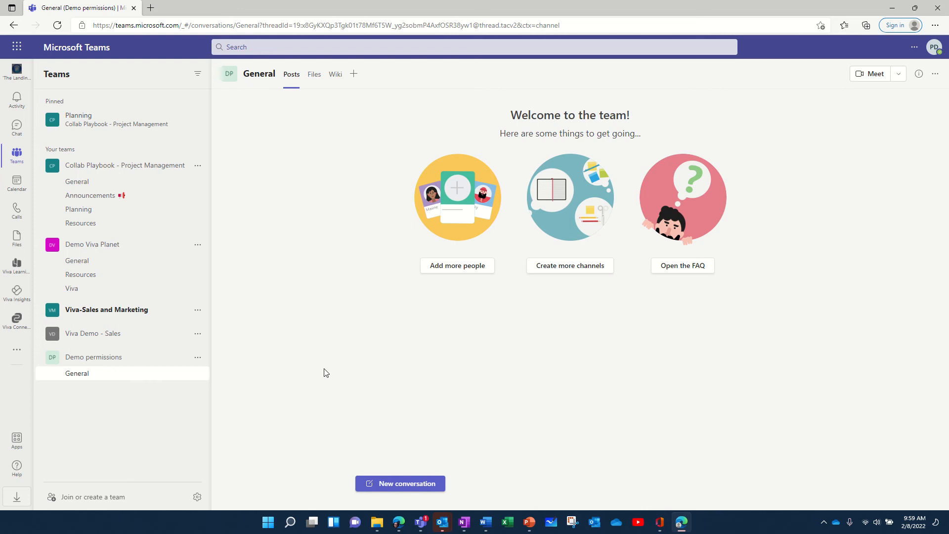
Create a channel named "Secret channel" in the Demo permissions team with privacy set to Private - Specific teammates have access
click(198, 360)
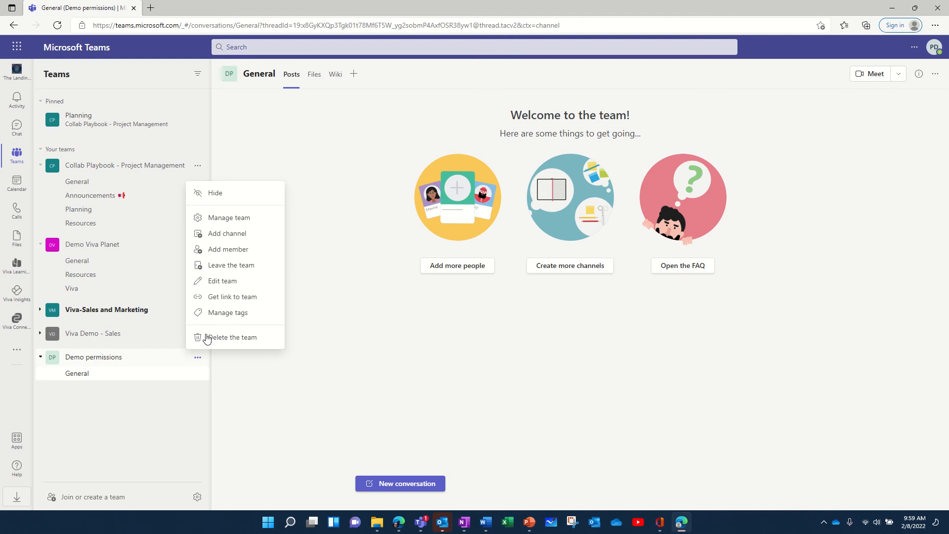
click(238, 239)
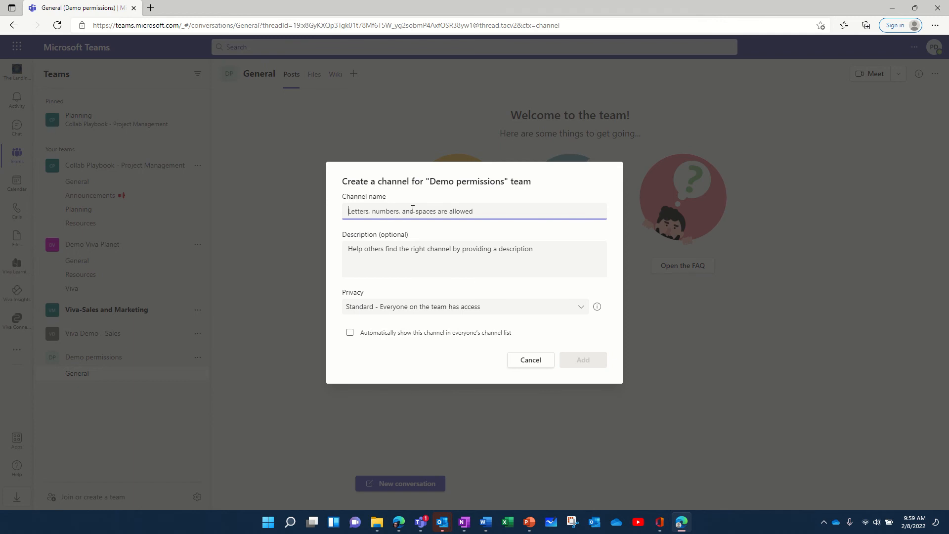
text(Sec)
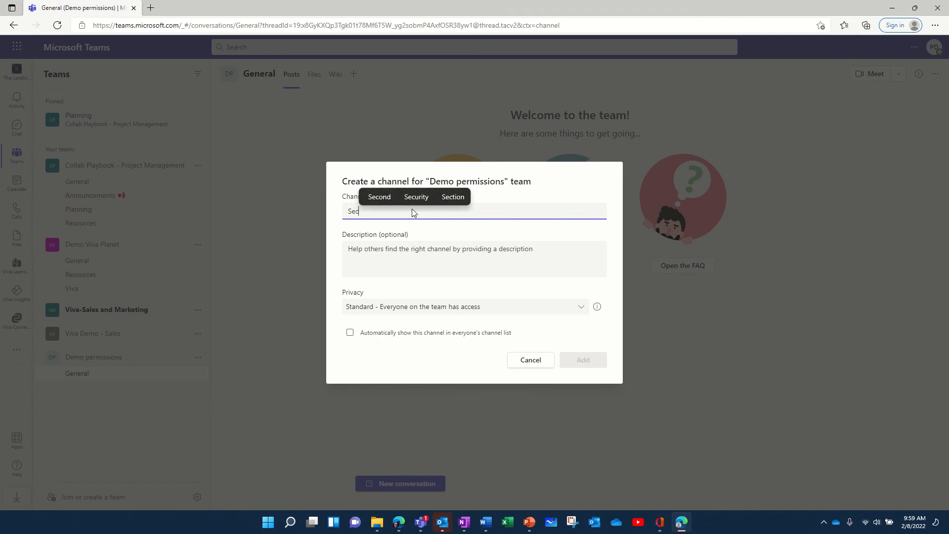
text(ret channel)
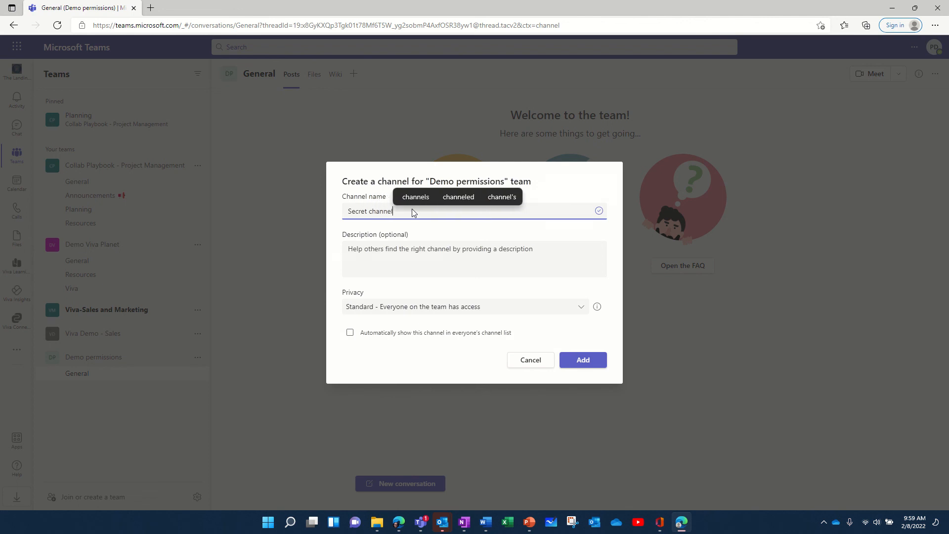
click(583, 308)
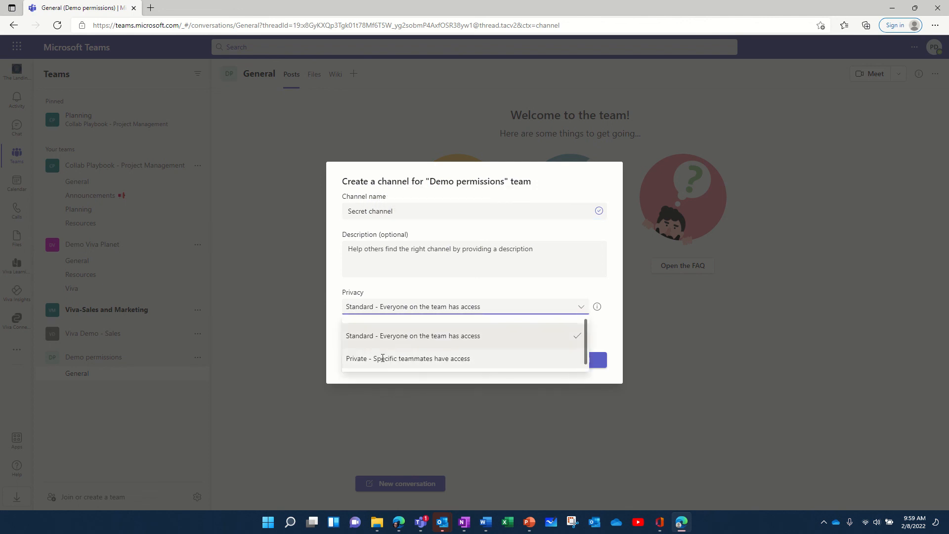
click(399, 358)
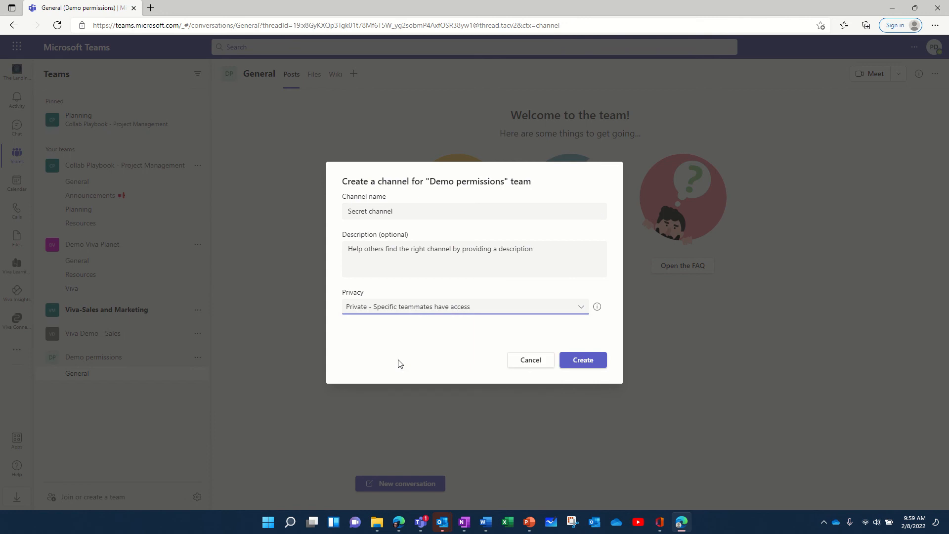
click(588, 360)
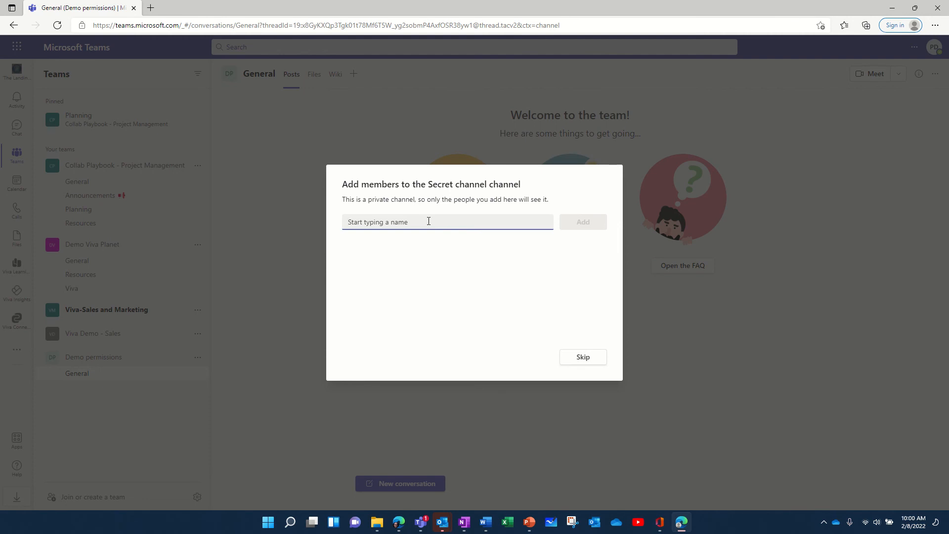
Add a colleague to the Secret channel with the Member role and finish adding members
text(noa)
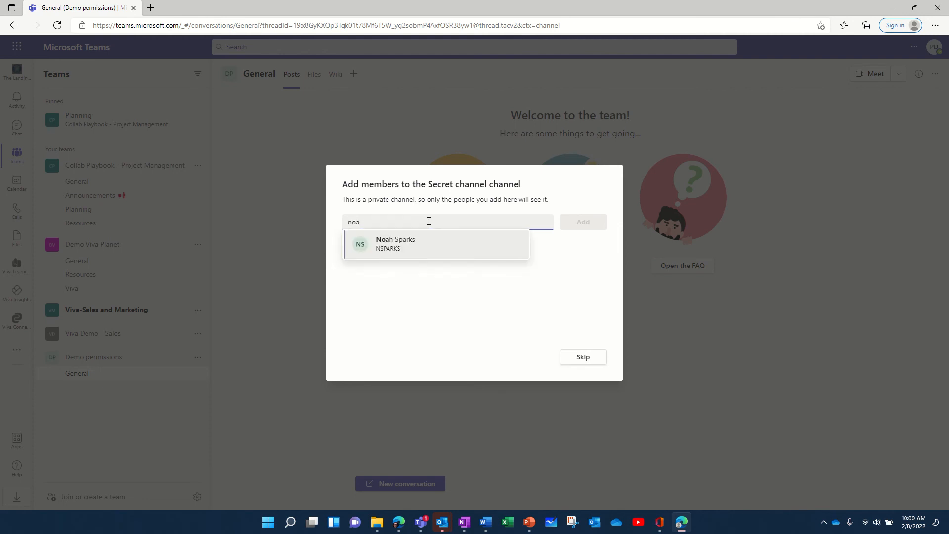
click(424, 248)
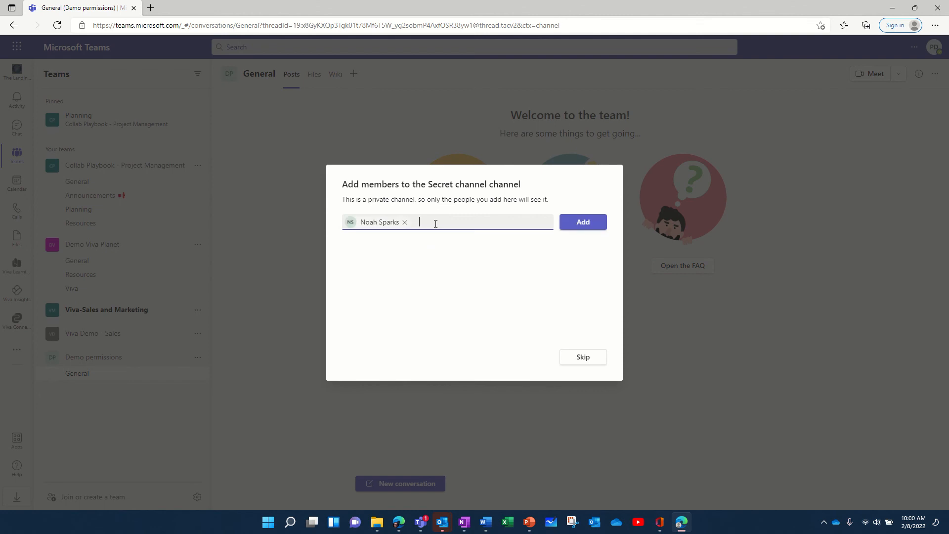
text(mi)
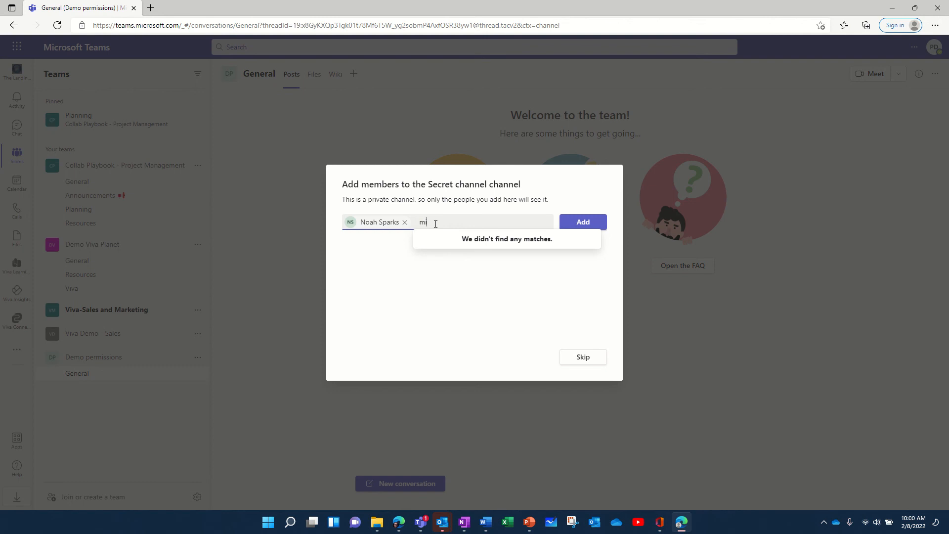
key(BackSpace)
text(m)
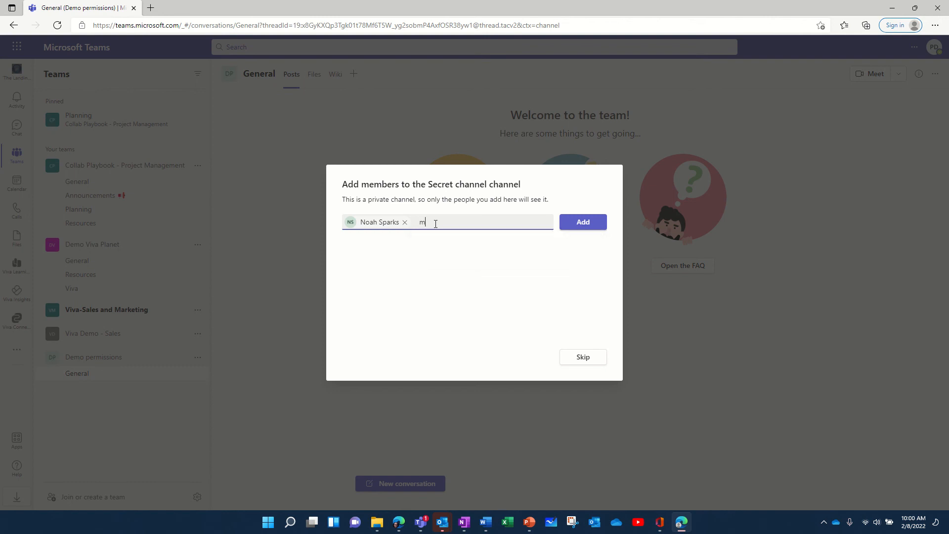
text(a)
key(BackSpace)
key(BackSpace)
click(581, 223)
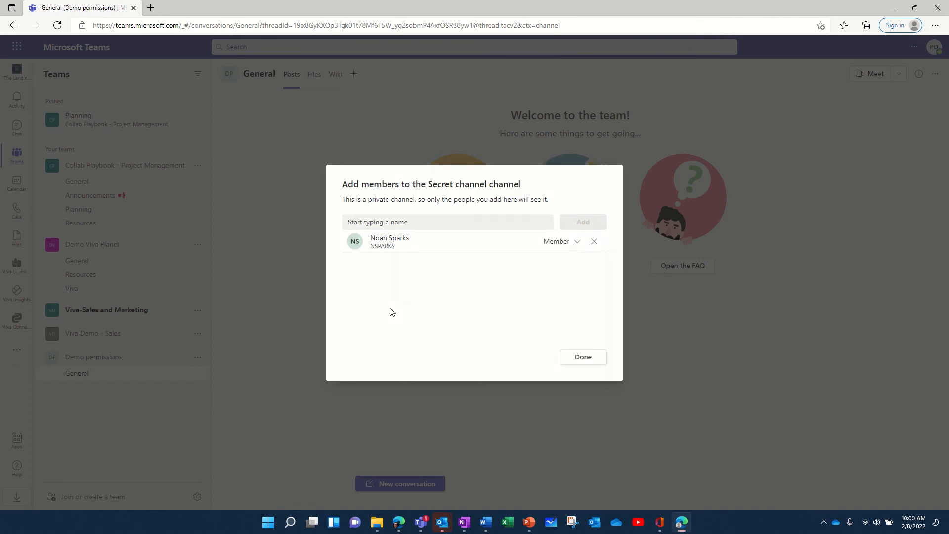
click(574, 242)
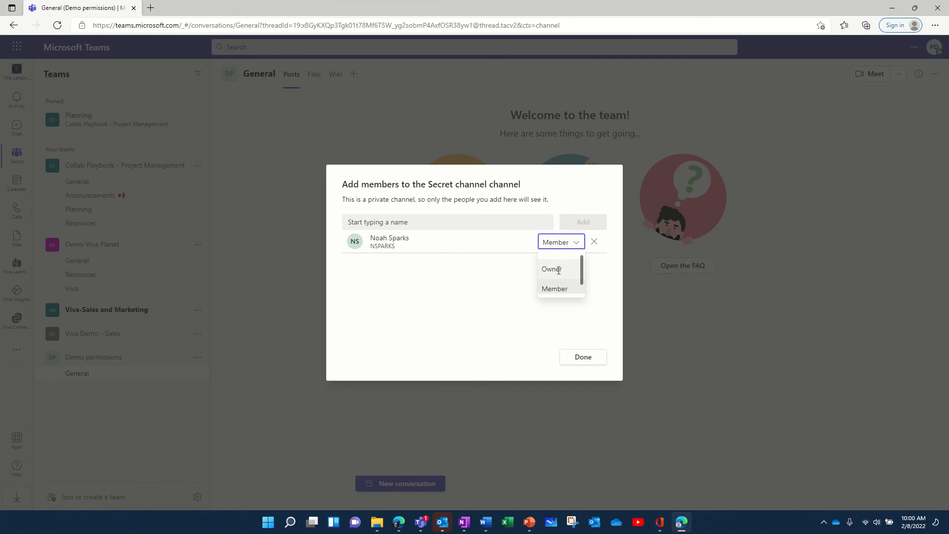
click(552, 294)
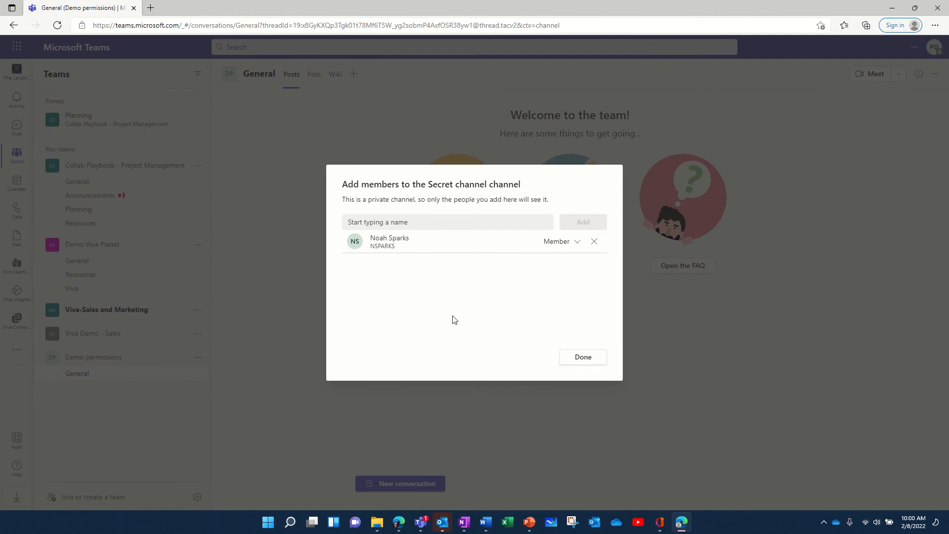
click(581, 357)
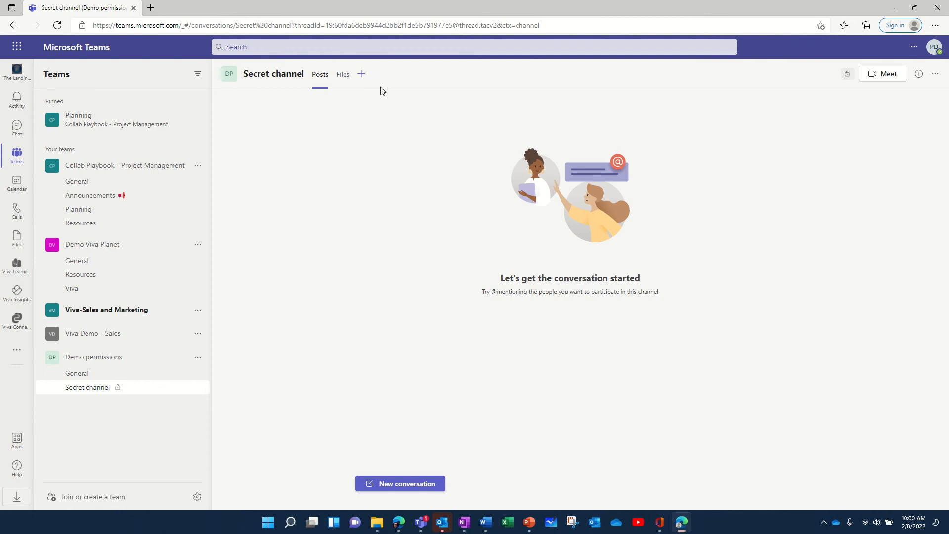
Examine the apps available as tabs in the Secret channel and view the channel's files
click(360, 74)
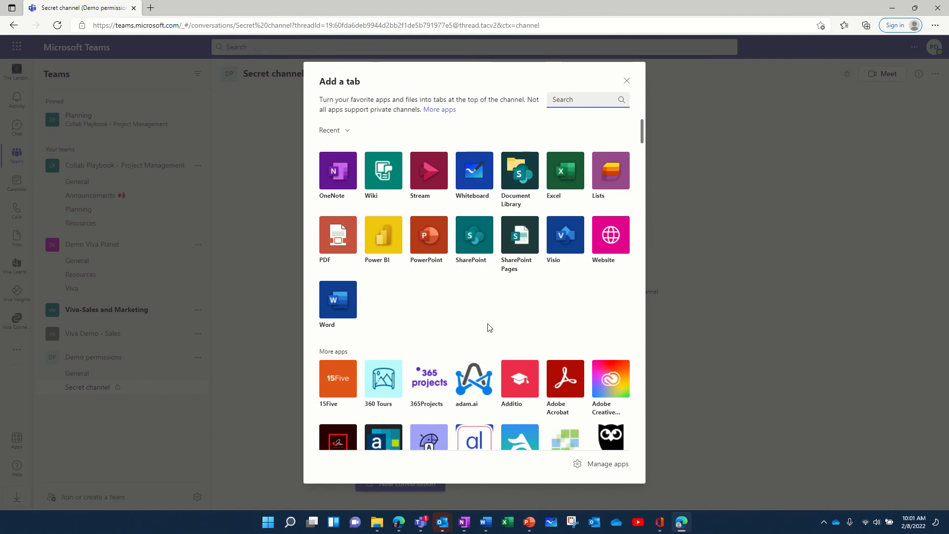
click(626, 82)
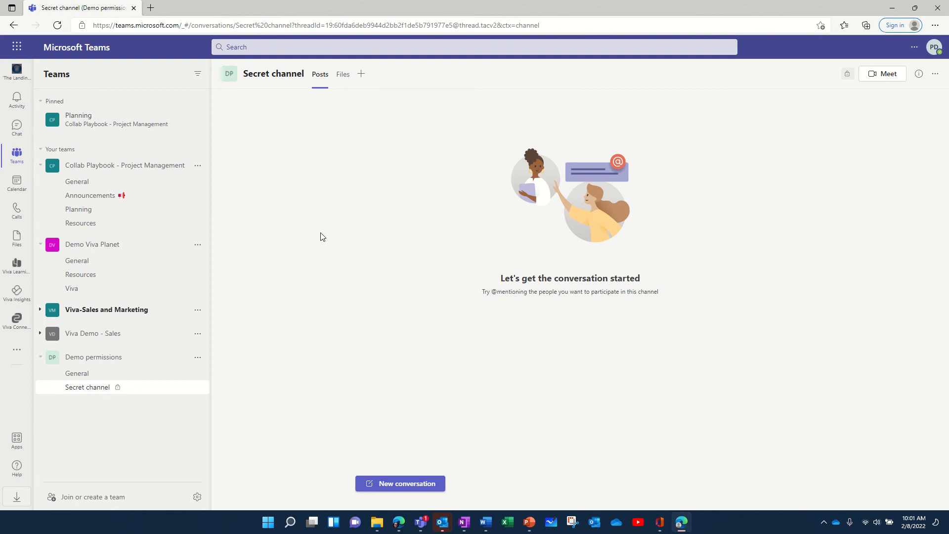
click(344, 79)
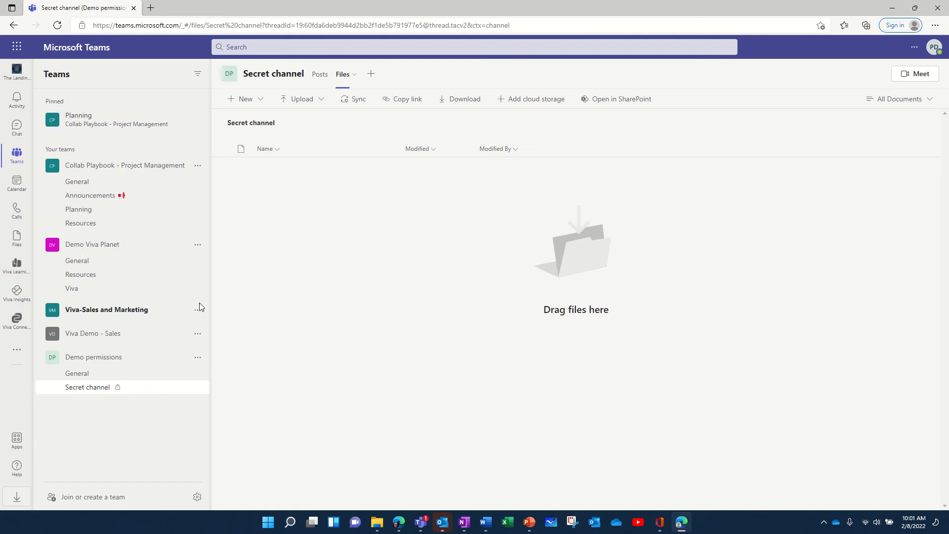
Create a Standard channel named "Demo channel" in the Demo permissions team, automatically shown in everyone's channel list
click(86, 373)
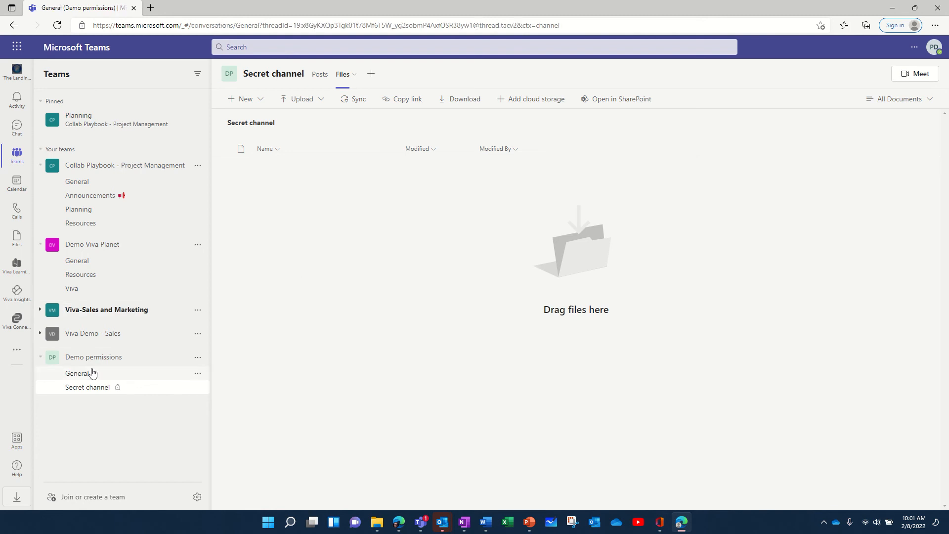
click(198, 357)
click(226, 233)
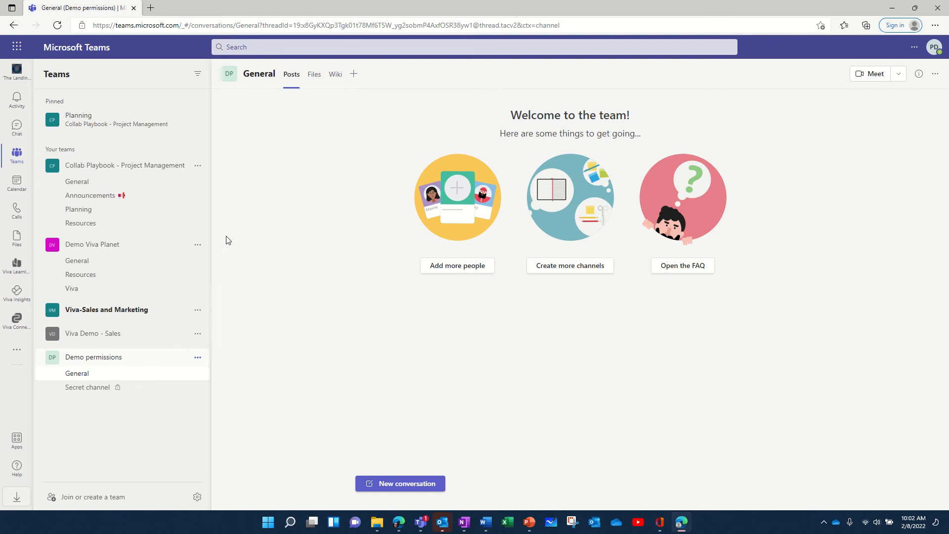
text(D)
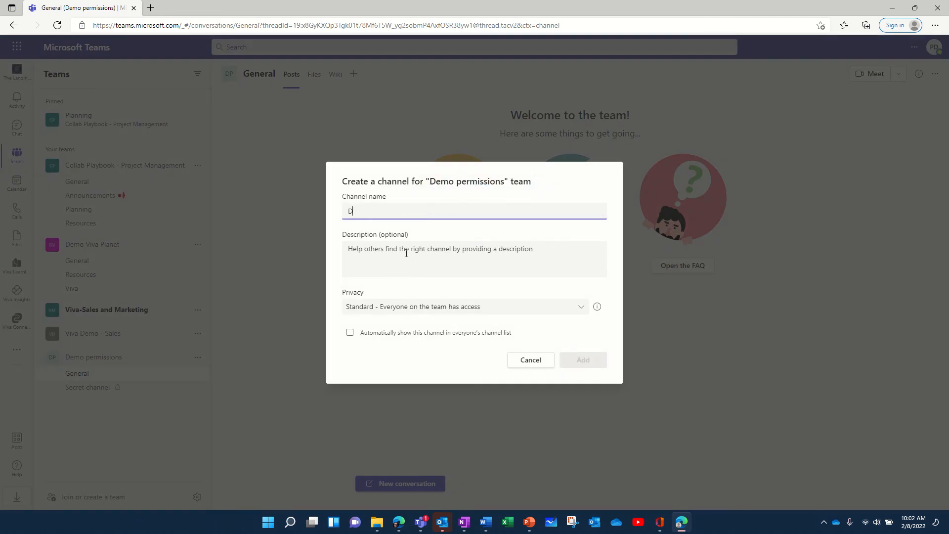
text(emo channel)
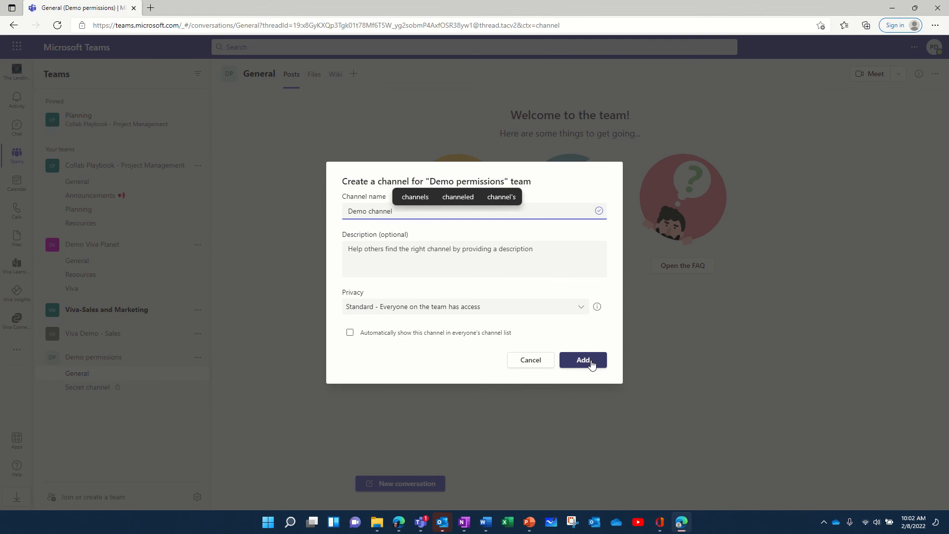
click(351, 333)
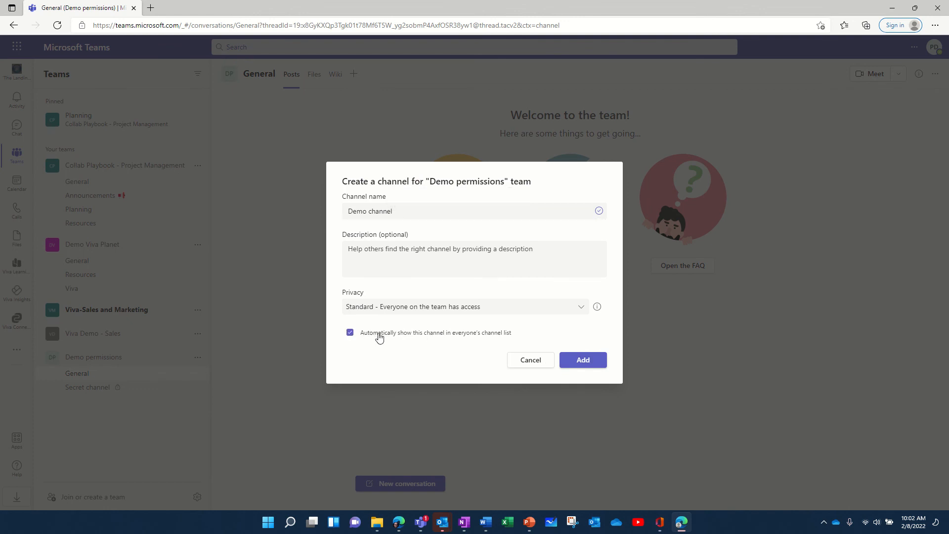
click(581, 361)
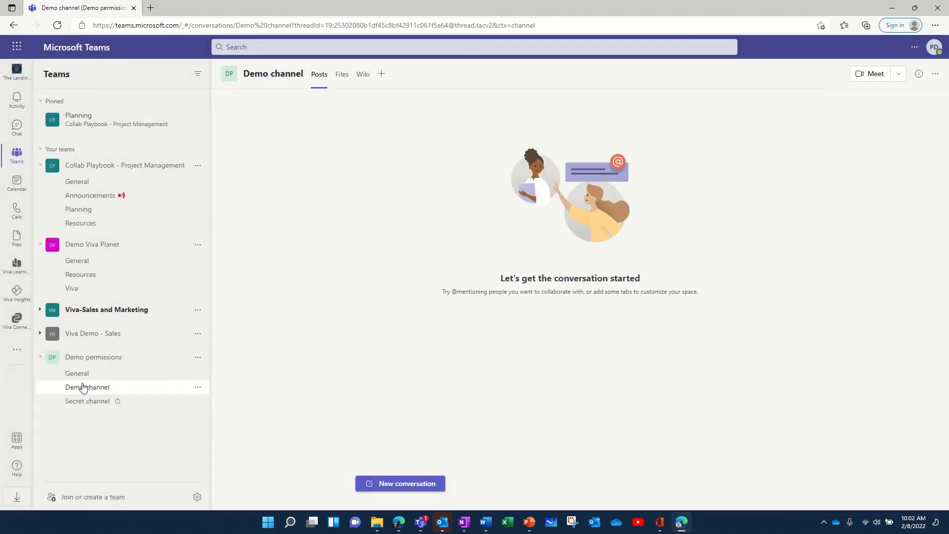
Hide the Demo channel from the Demo permissions team's channel list and show it again from the hidden channels
click(198, 388)
click(198, 413)
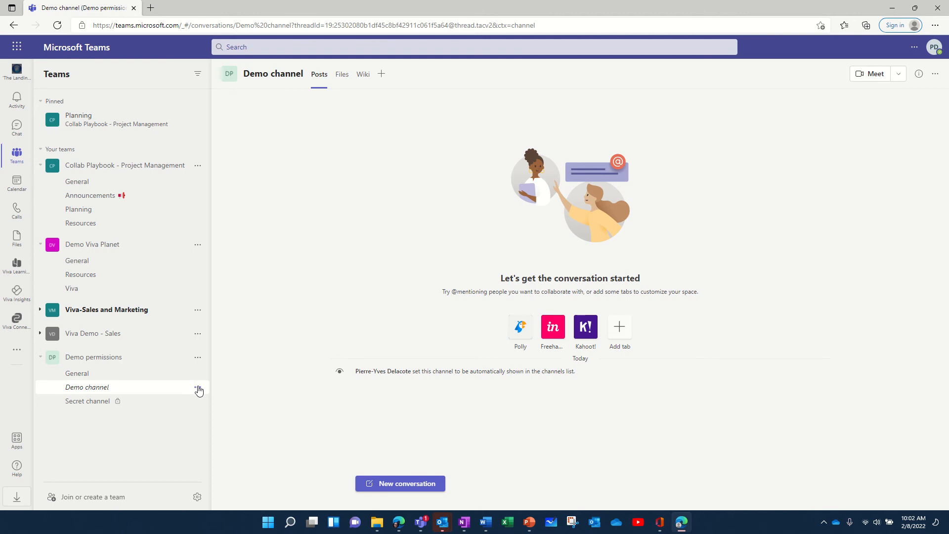
click(197, 387)
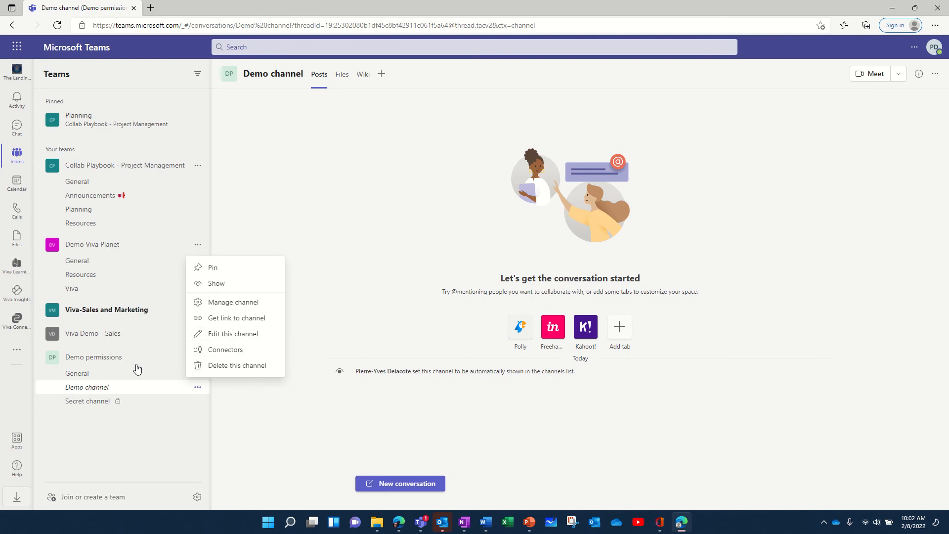
click(110, 280)
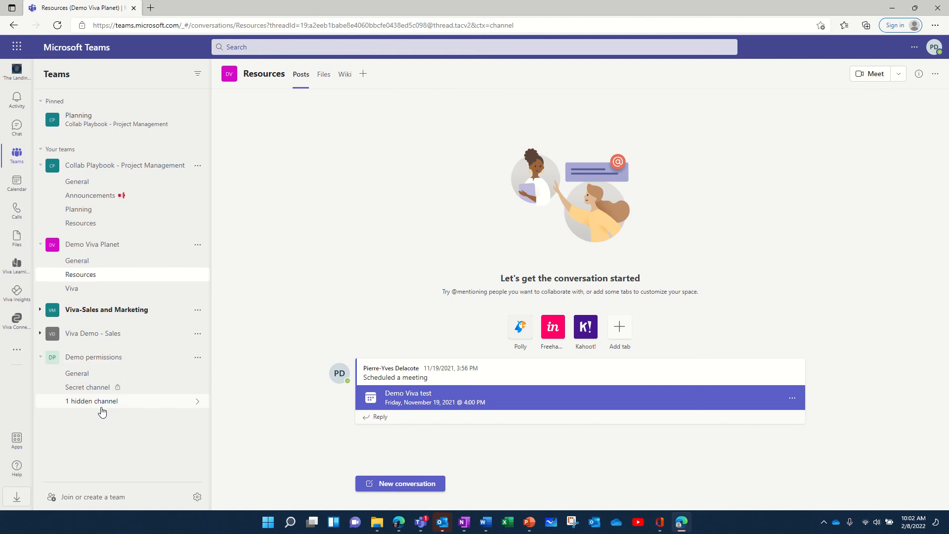
click(176, 406)
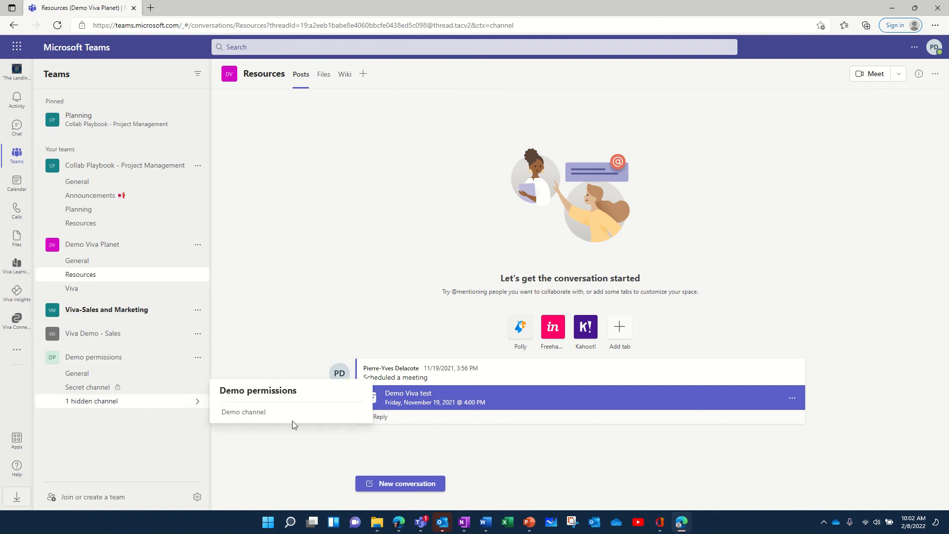
click(355, 412)
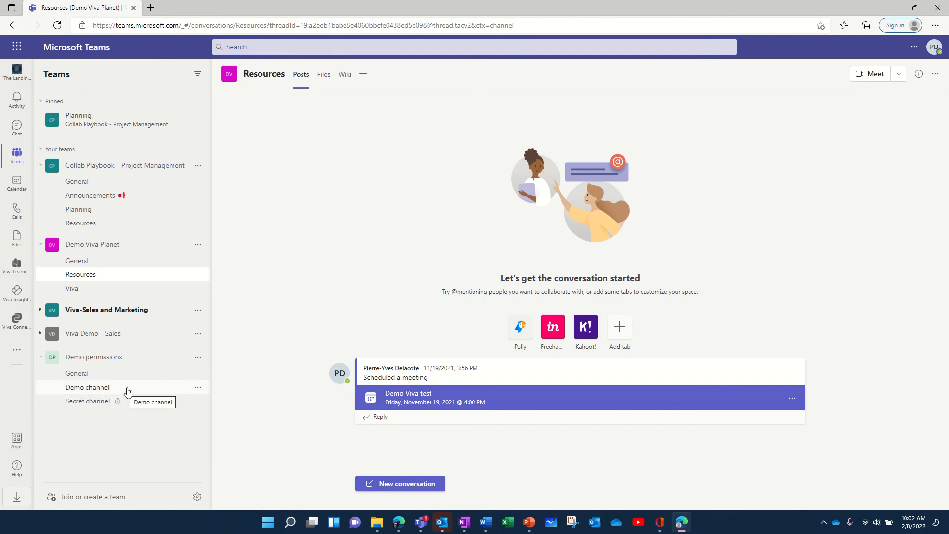
Open the General channel's files in SharePoint with the first listed account, dismiss the site design prompt, and go up to the Documents library
click(78, 374)
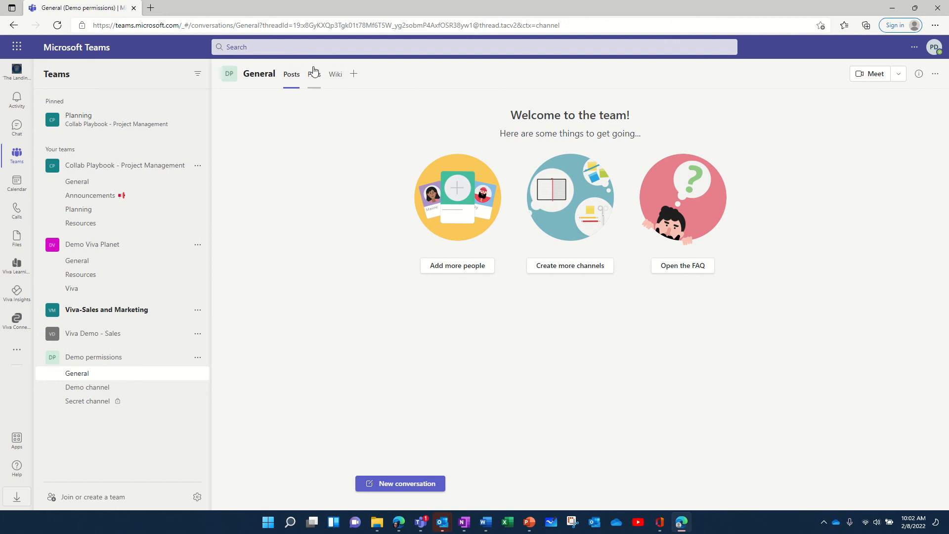
click(314, 83)
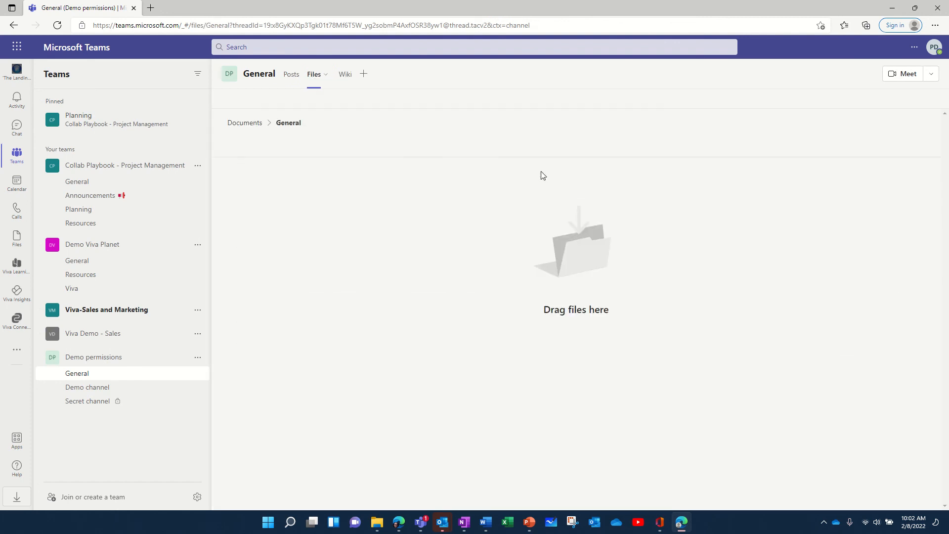
click(617, 98)
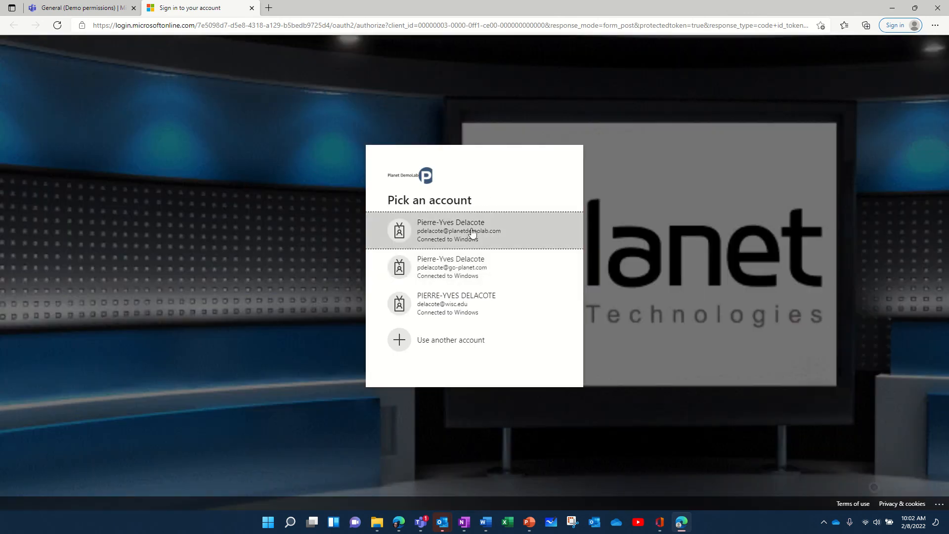
click(472, 233)
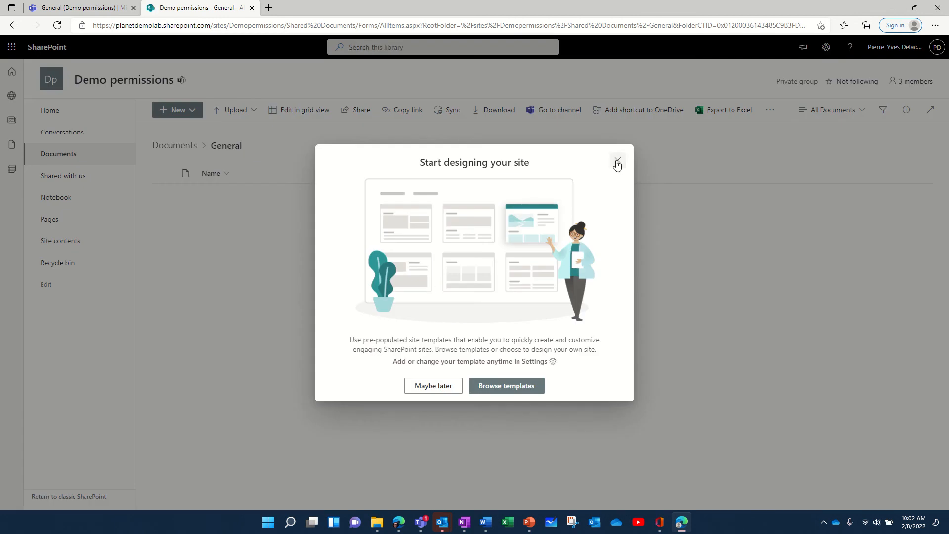
click(617, 162)
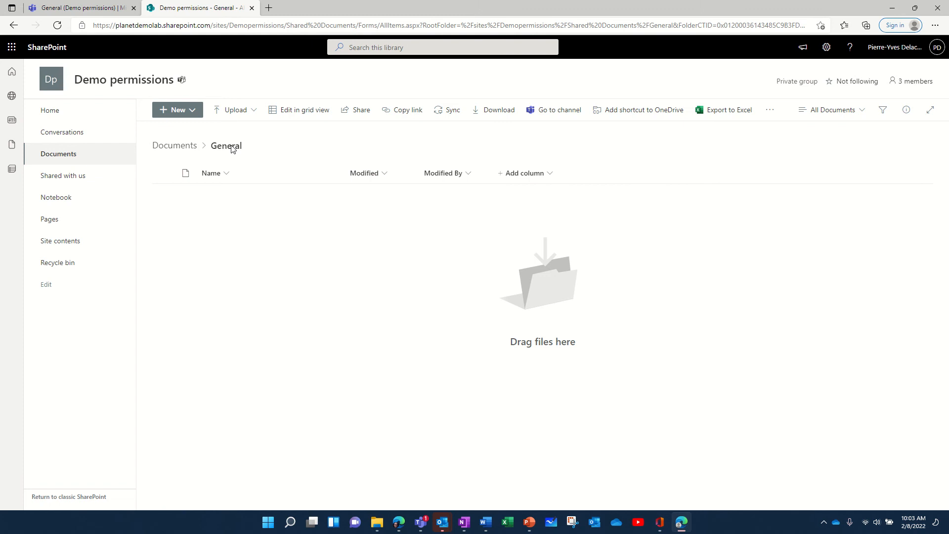
click(183, 150)
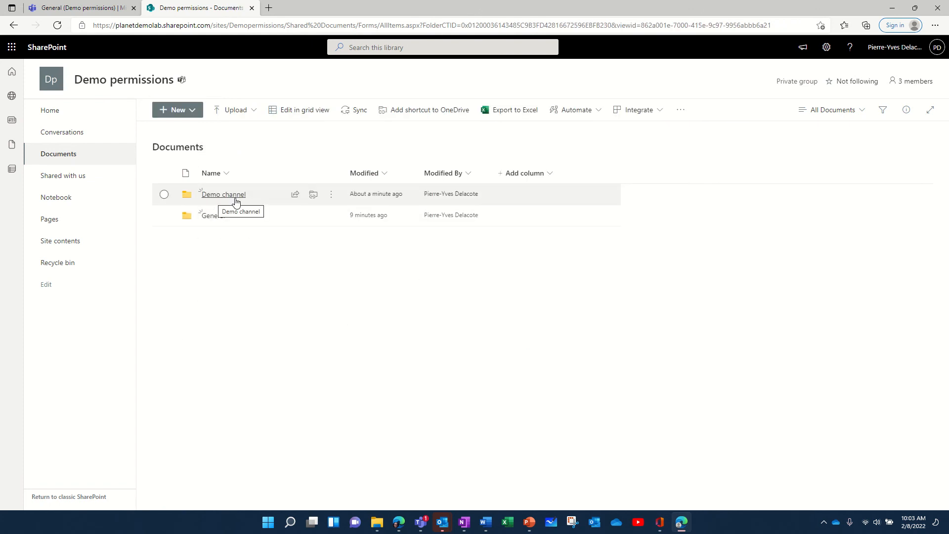
Separate the SharePoint page into its own window and arrange it side by side with the Teams window
drag(327, 8, 661, 142)
click(801, 138)
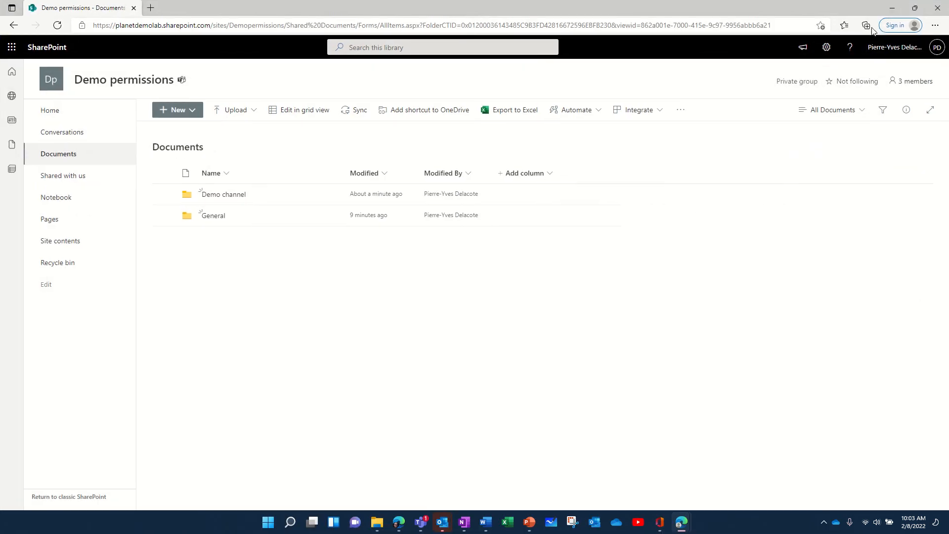
mouse_move(915, 12)
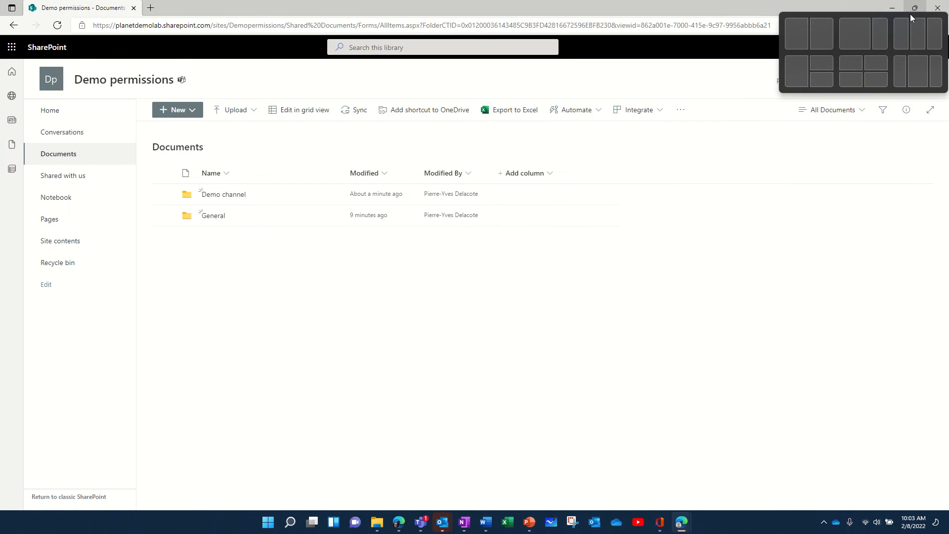
click(816, 39)
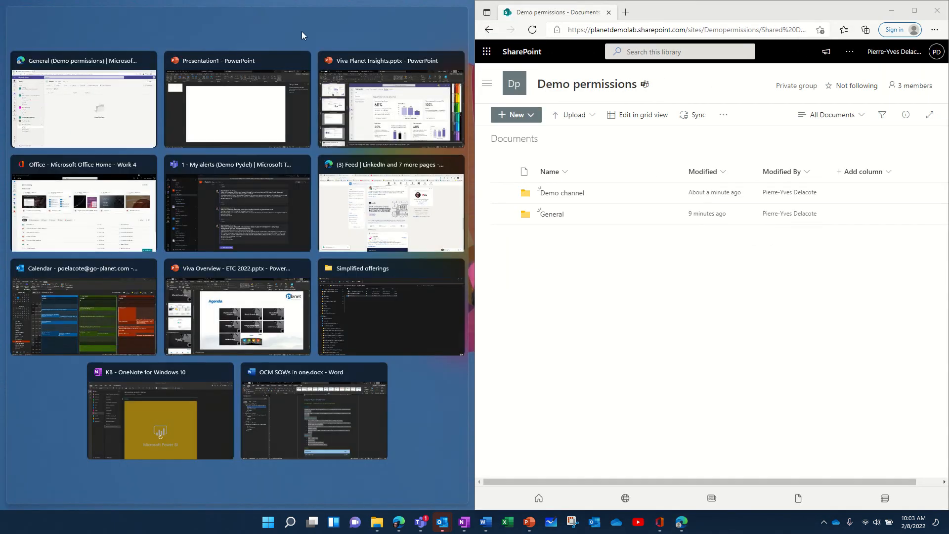
click(74, 104)
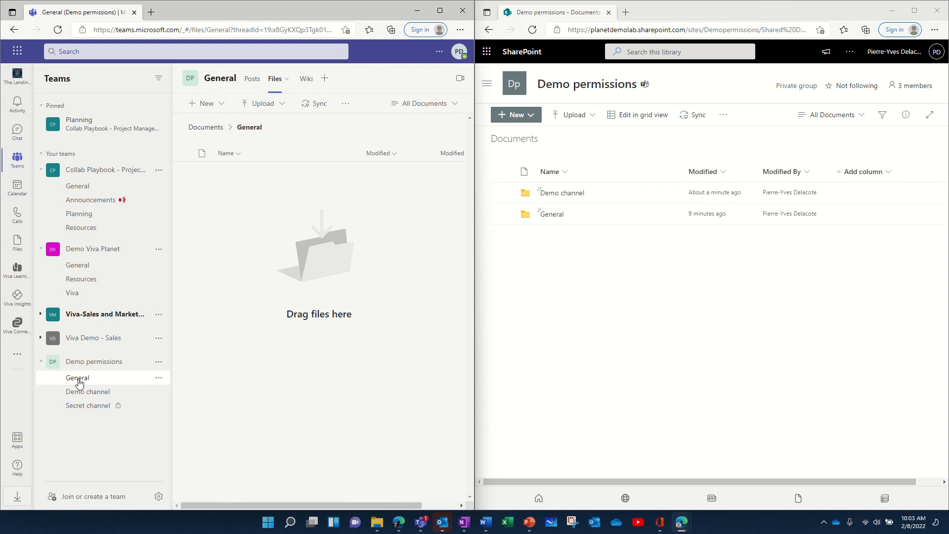
Open the Secret channel's files in SharePoint, go up to the Documents library, and dismiss the suggested next steps
click(83, 408)
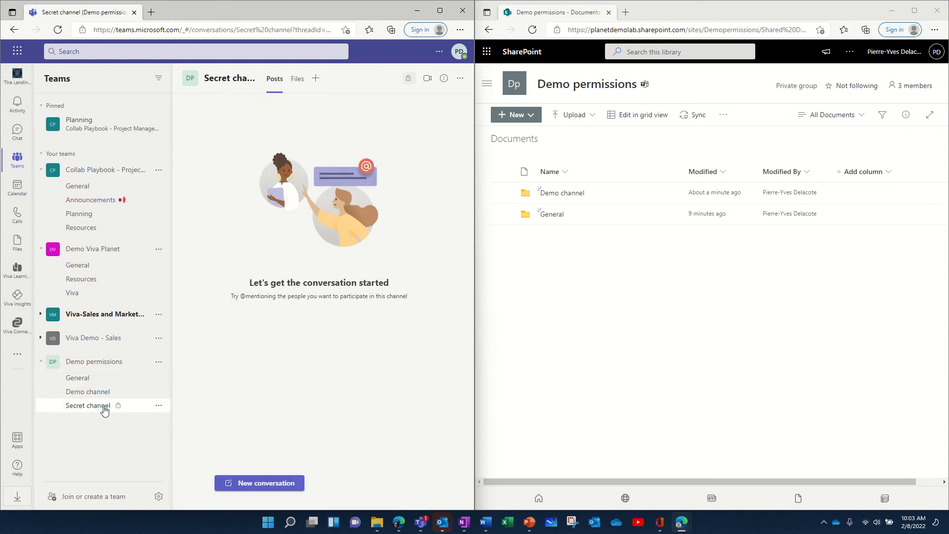
click(299, 79)
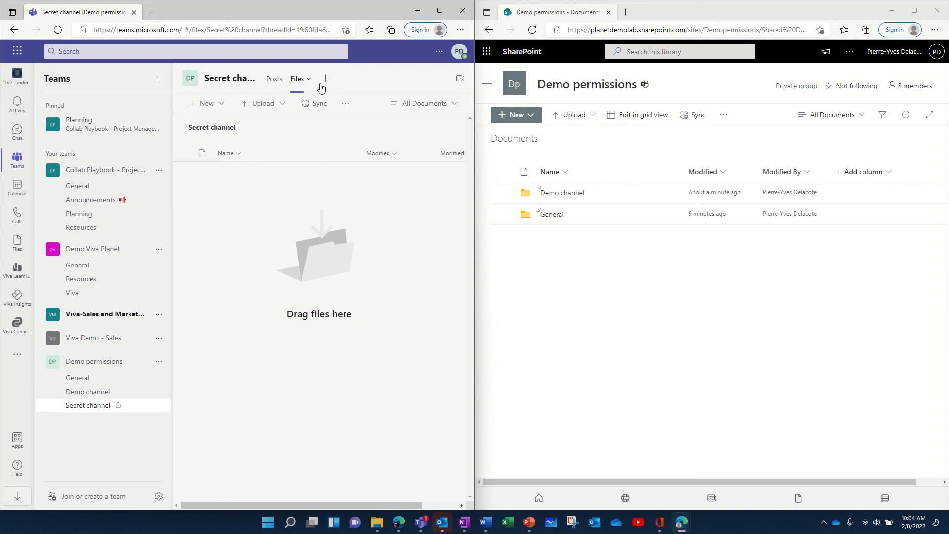
click(345, 103)
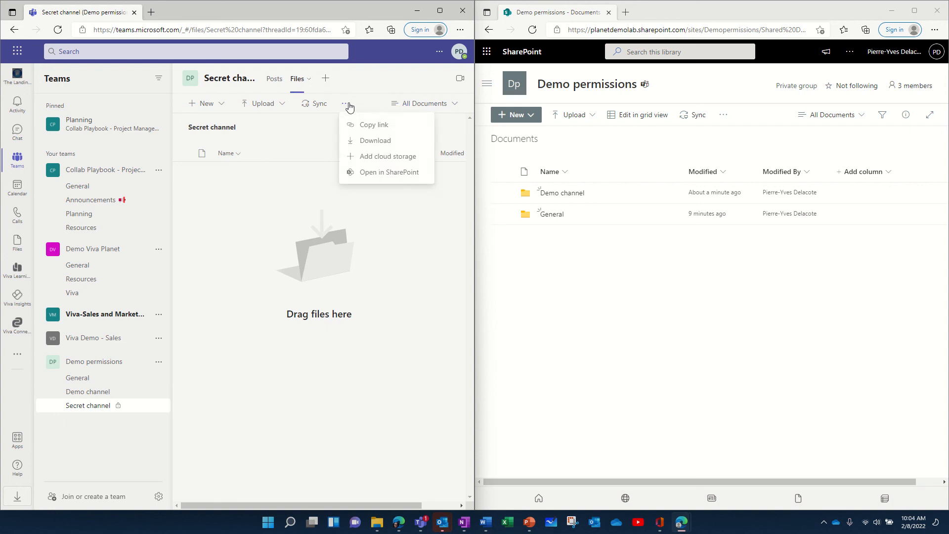
click(385, 174)
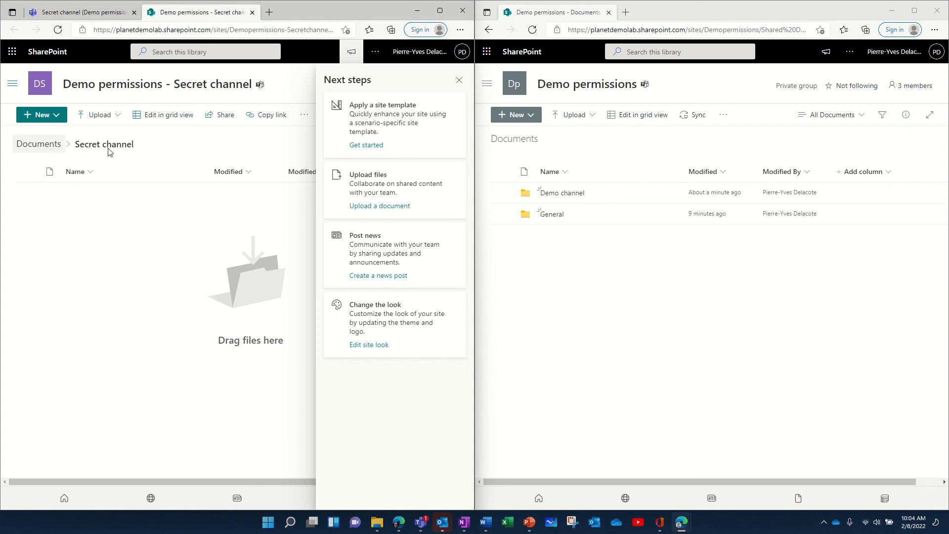
click(44, 145)
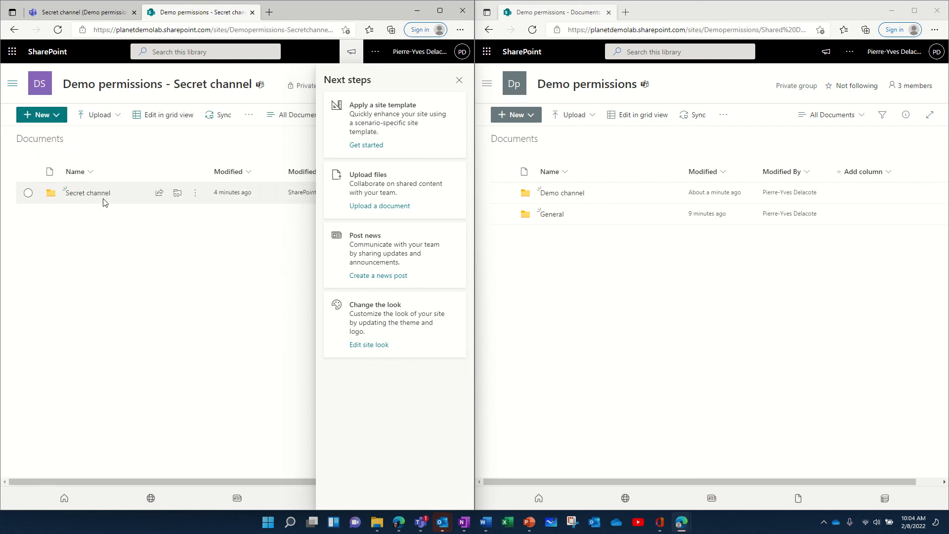
click(460, 82)
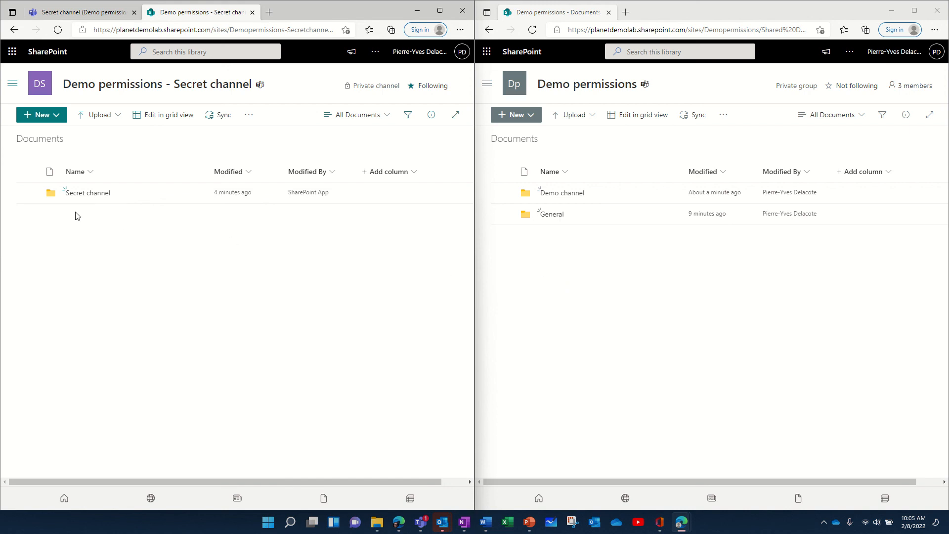
Examine the Secret channel folder's access list and advanced permissions in the maximized SharePoint window, and close both views
click(28, 192)
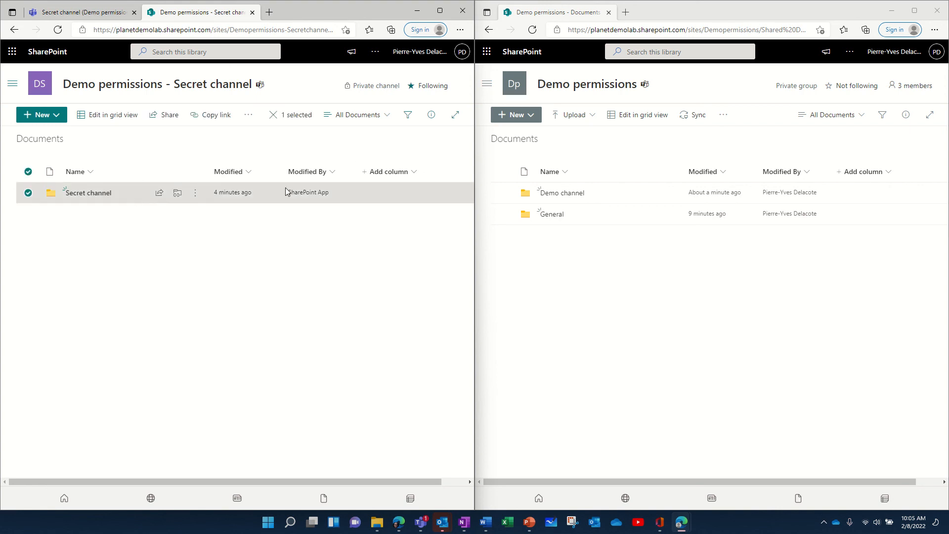
click(439, 11)
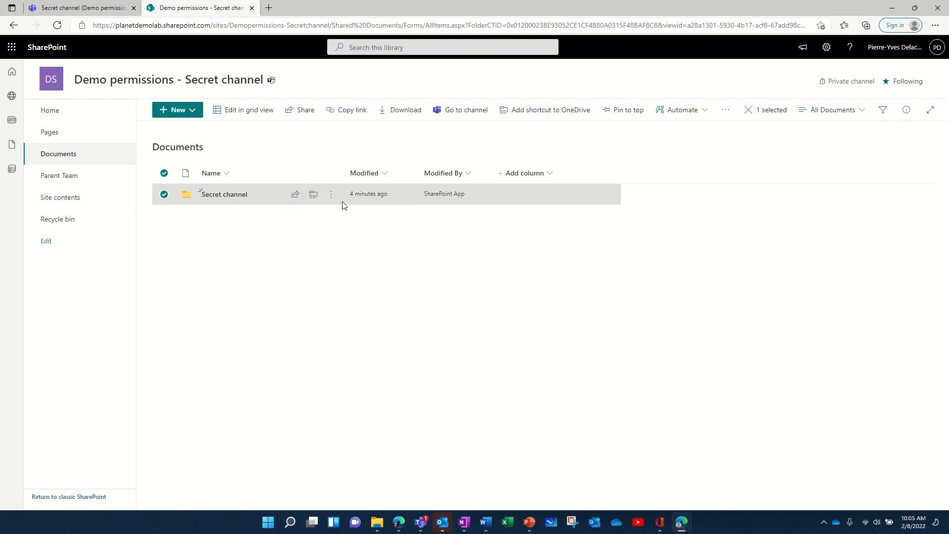
click(331, 195)
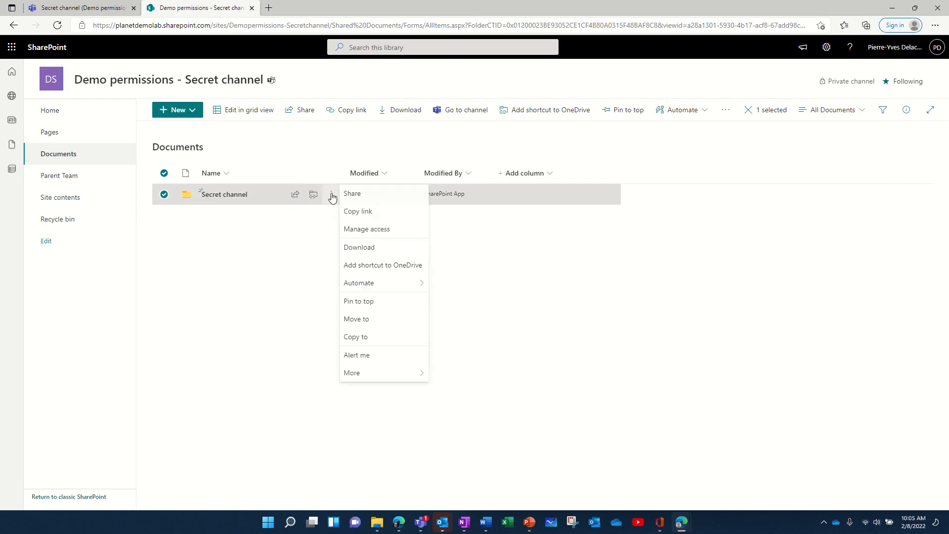
click(383, 229)
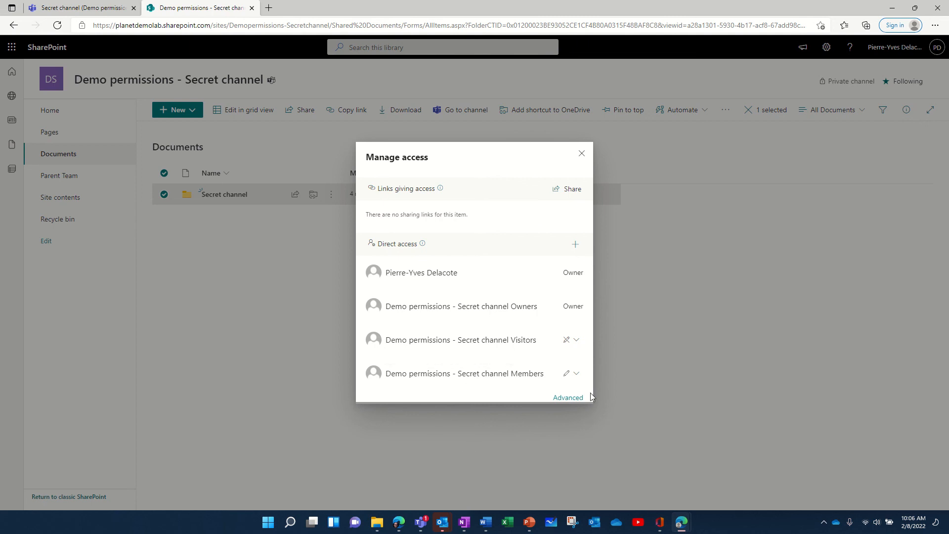
click(568, 398)
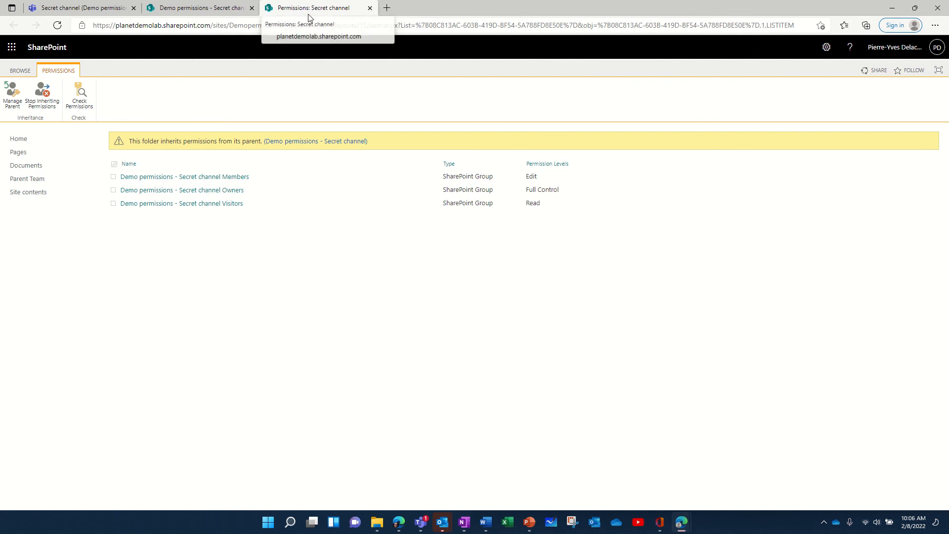
click(369, 8)
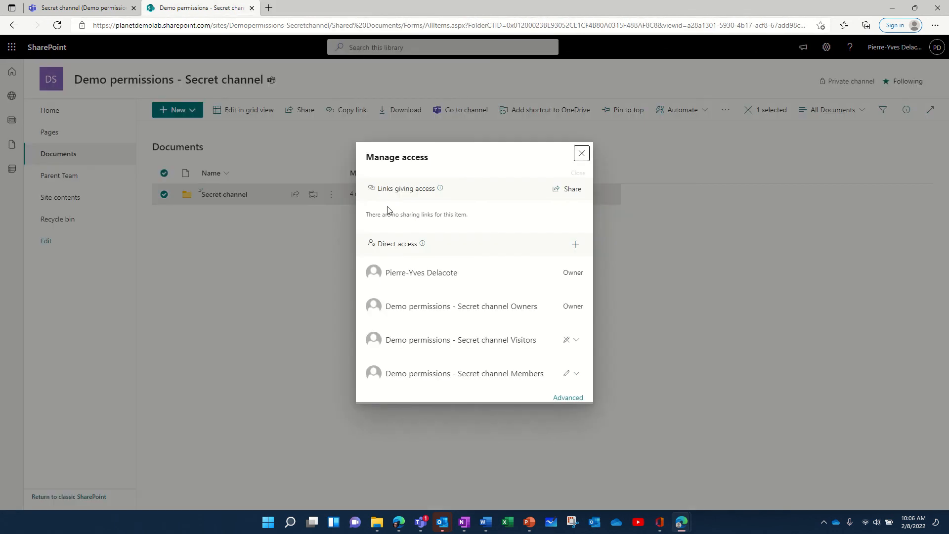
click(582, 153)
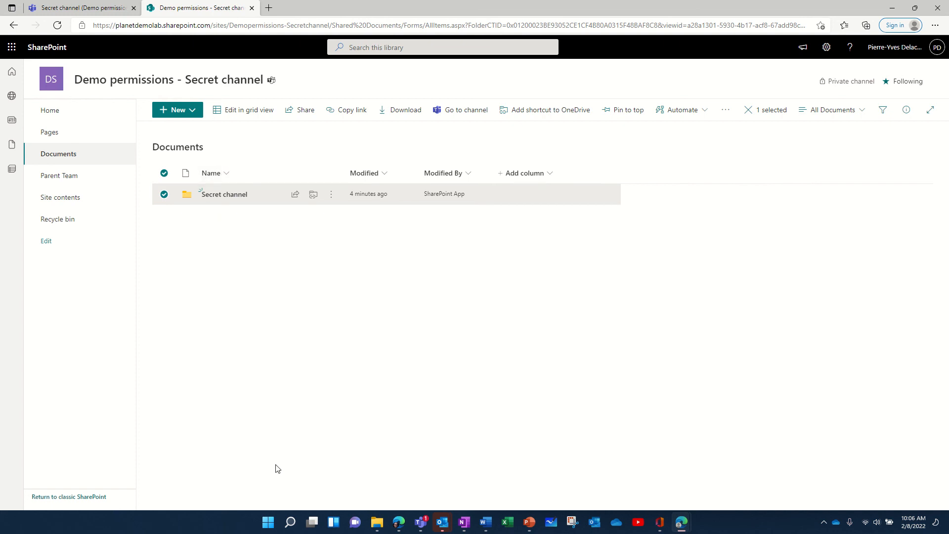
Open the Secret channel folder in the SharePoint Documents library
mouse_move(378, 522)
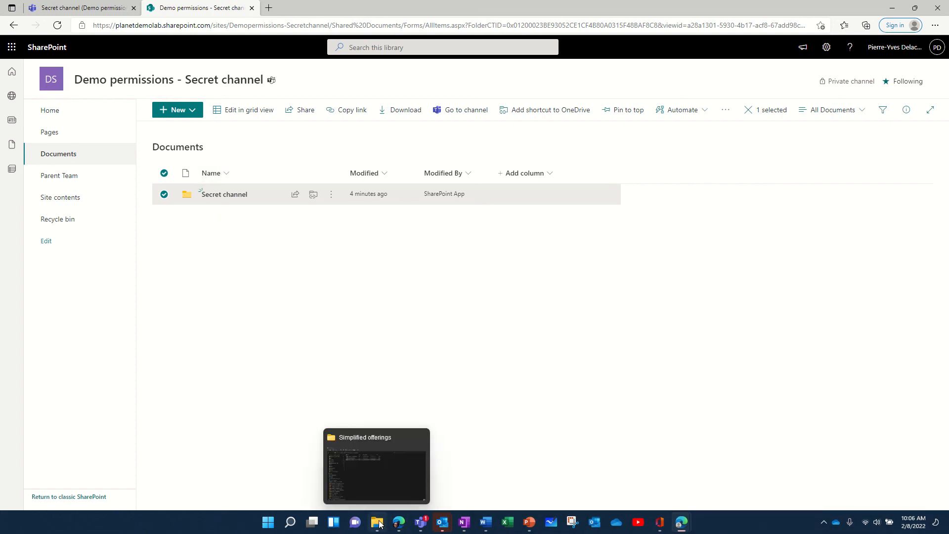
click(386, 487)
key(alt+Tab)
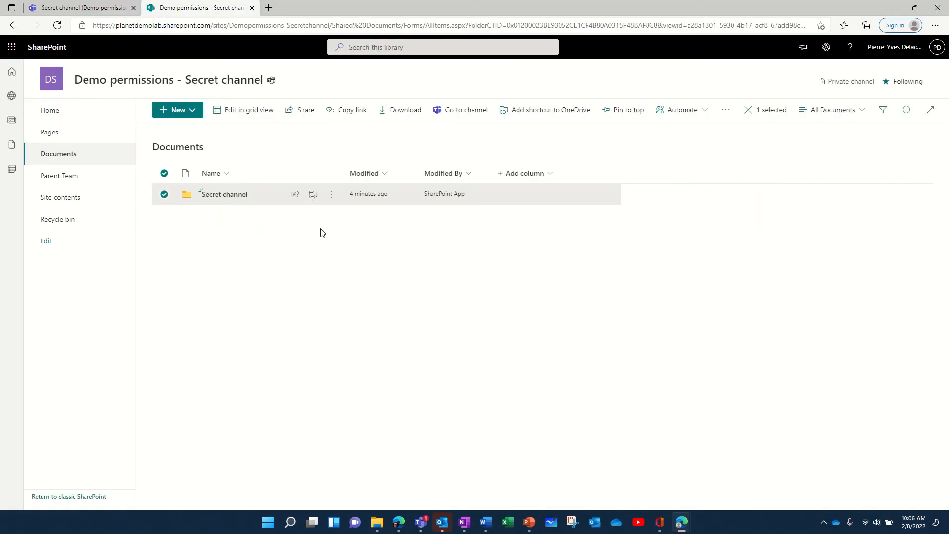
click(223, 197)
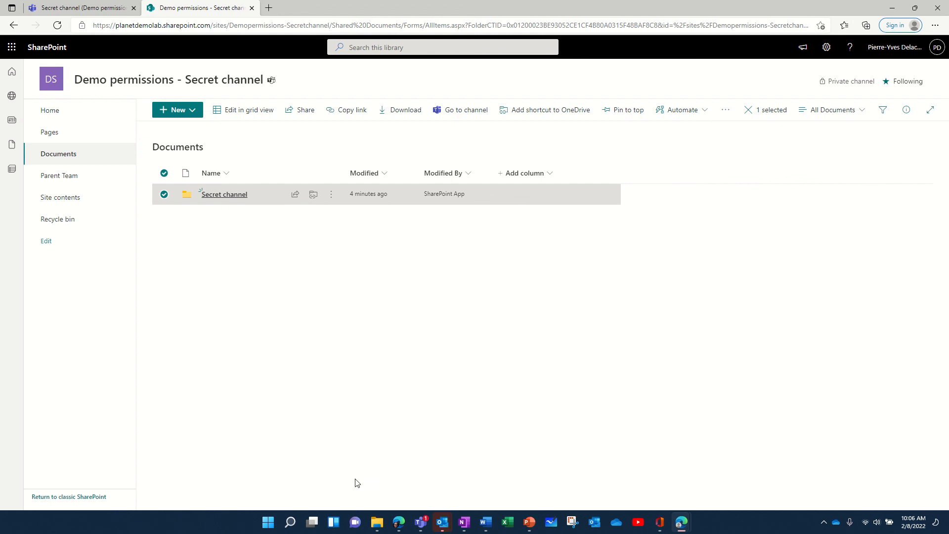
Try to upload Planet East Teams Governance.pptx from File Explorer's Documents folder into the Secret channel folder
click(383, 528)
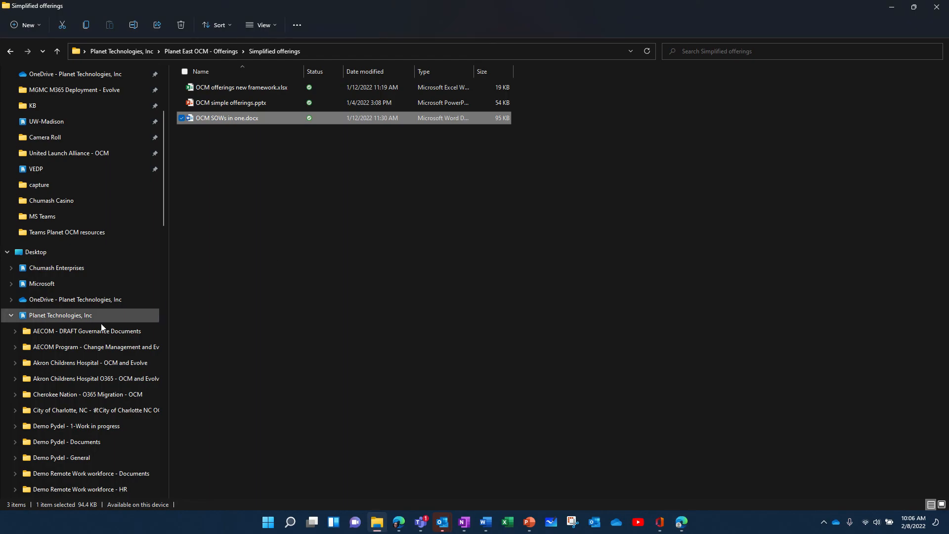
scroll(84, 136, up, 2)
scroll(86, 138, up, 3)
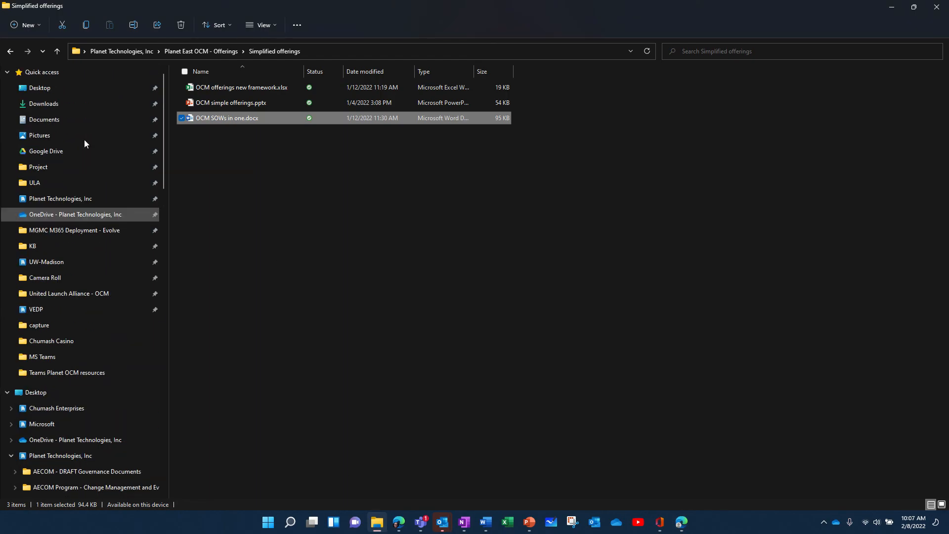
click(44, 119)
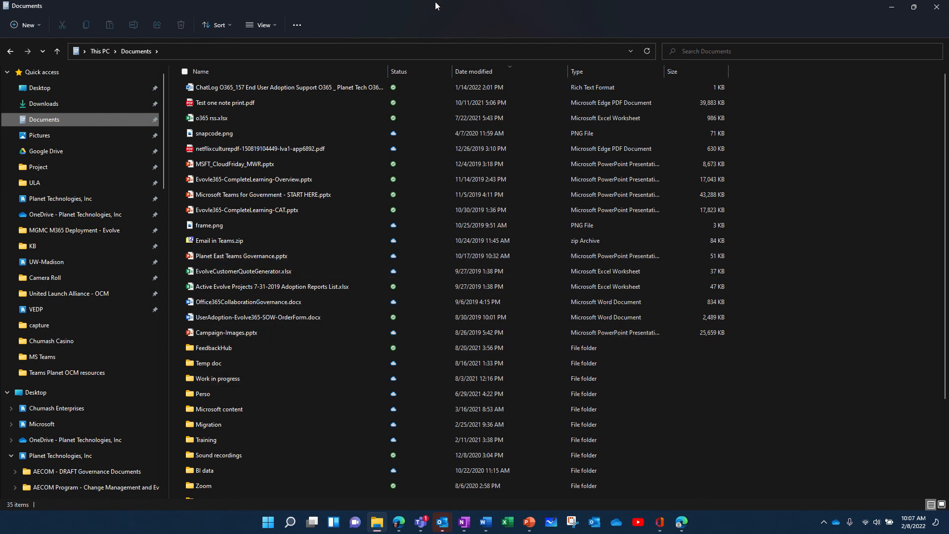
drag(435, 5, 778, 108)
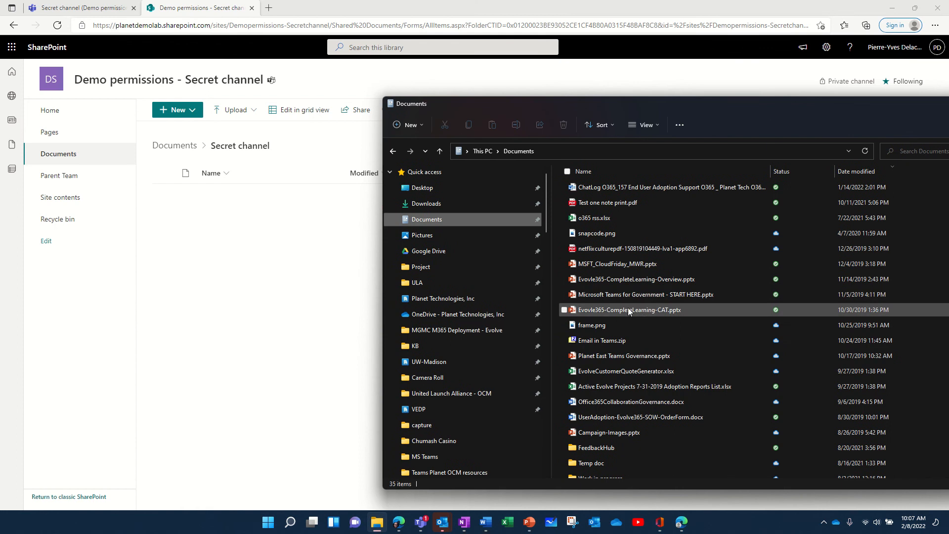
drag(587, 358, 214, 237)
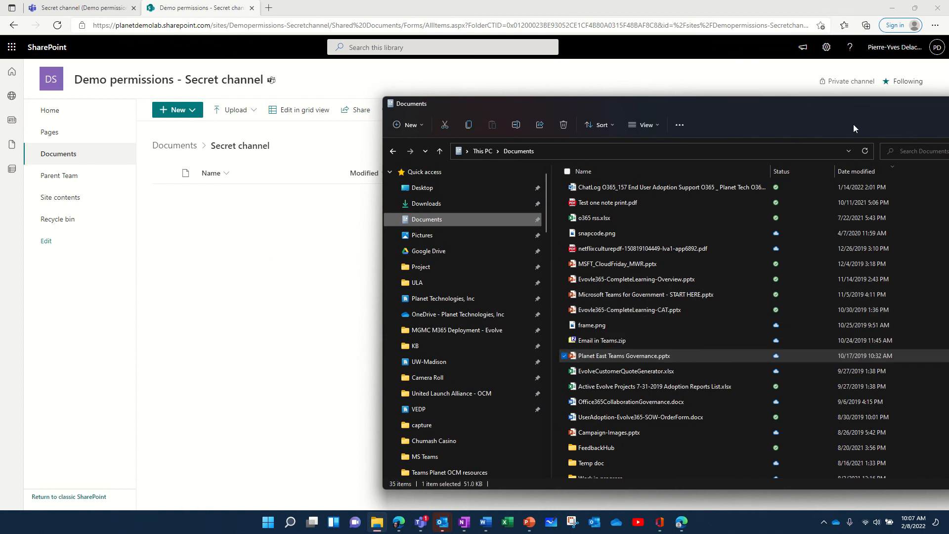
drag(824, 110, 669, 110)
click(859, 102)
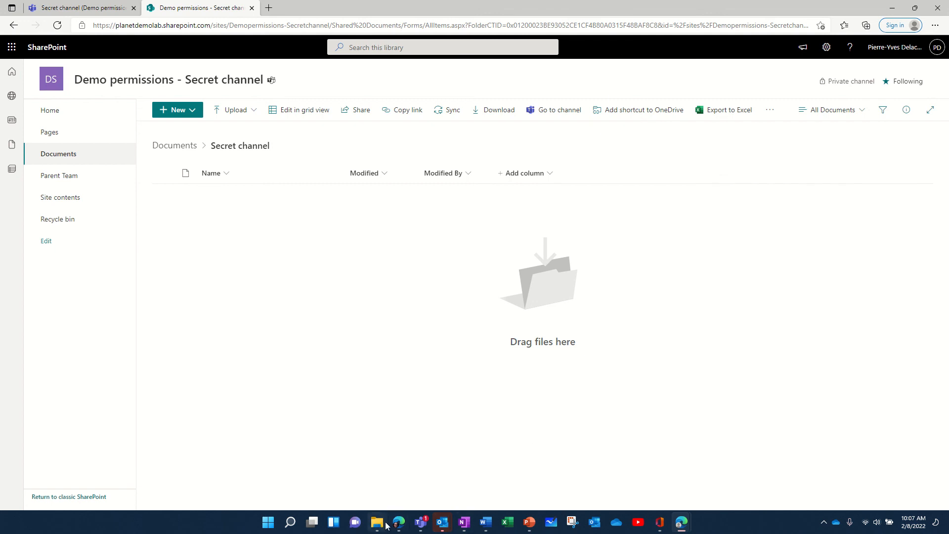
Upload Issues with Private channels.pdf from the KB folder in File Explorer into the Secret channel folder in SharePoint
mouse_move(377, 521)
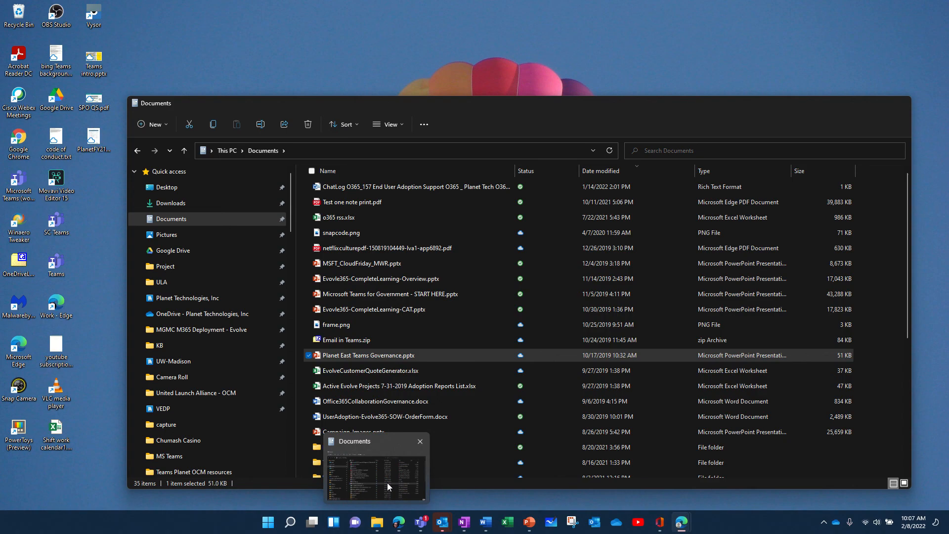
click(387, 482)
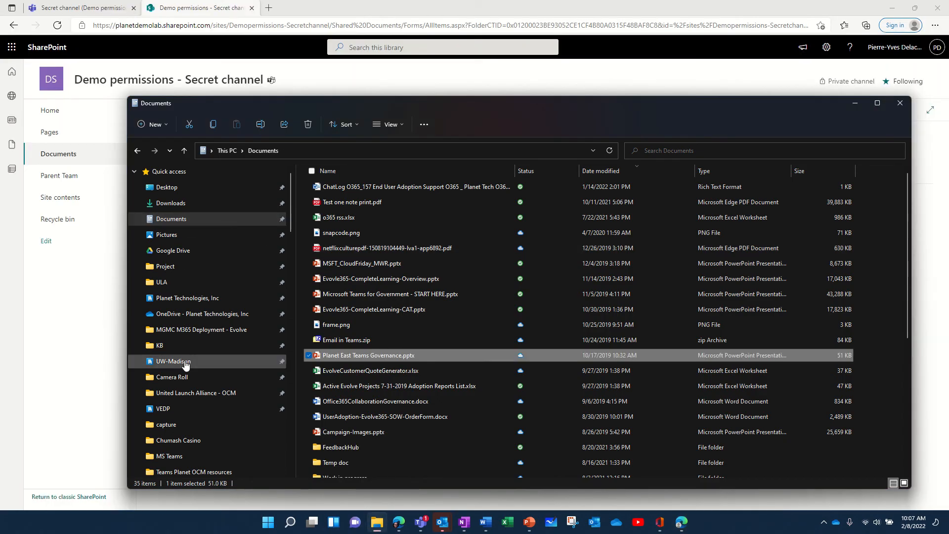
click(151, 342)
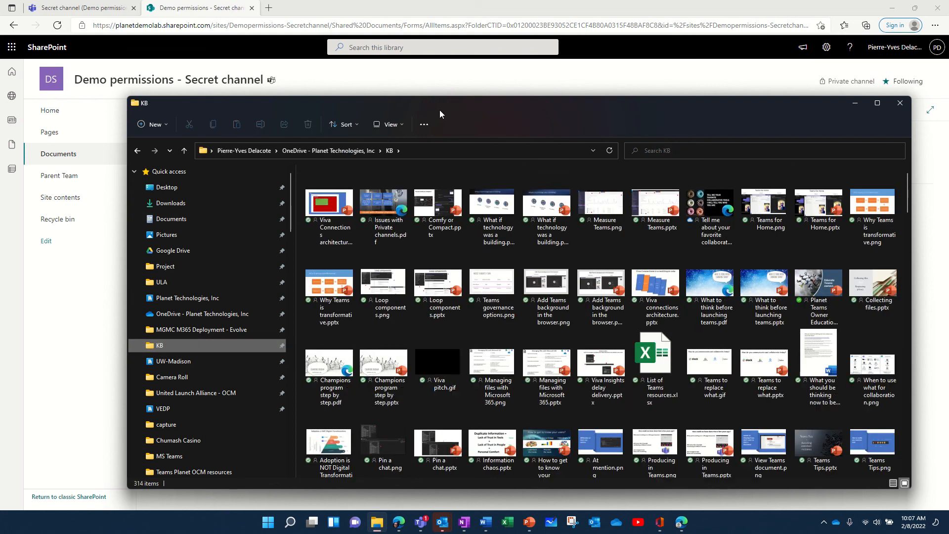
drag(440, 110, 773, 120)
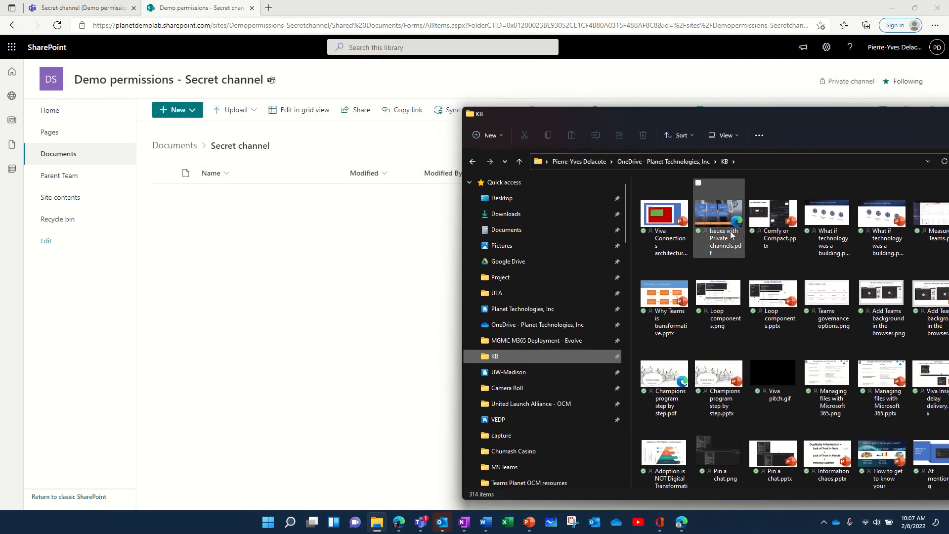
click(720, 216)
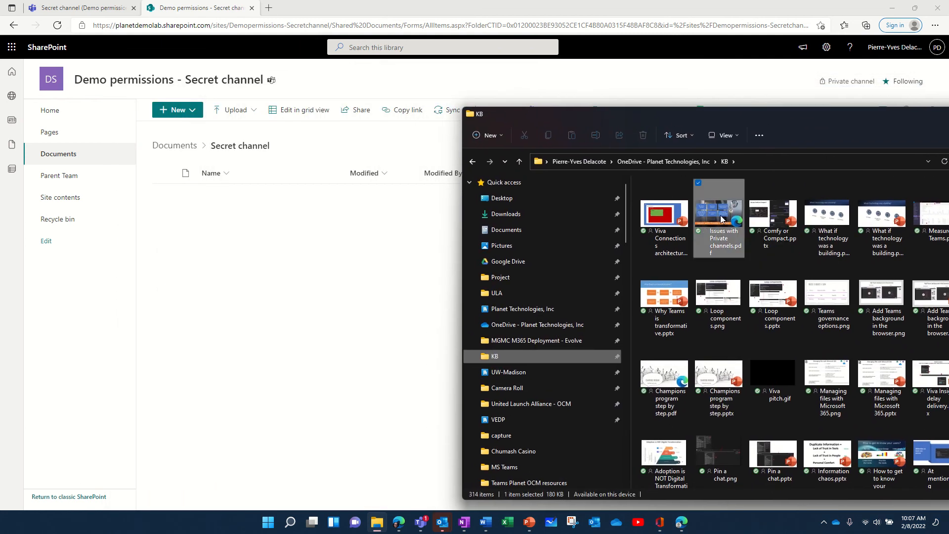
drag(720, 215, 232, 276)
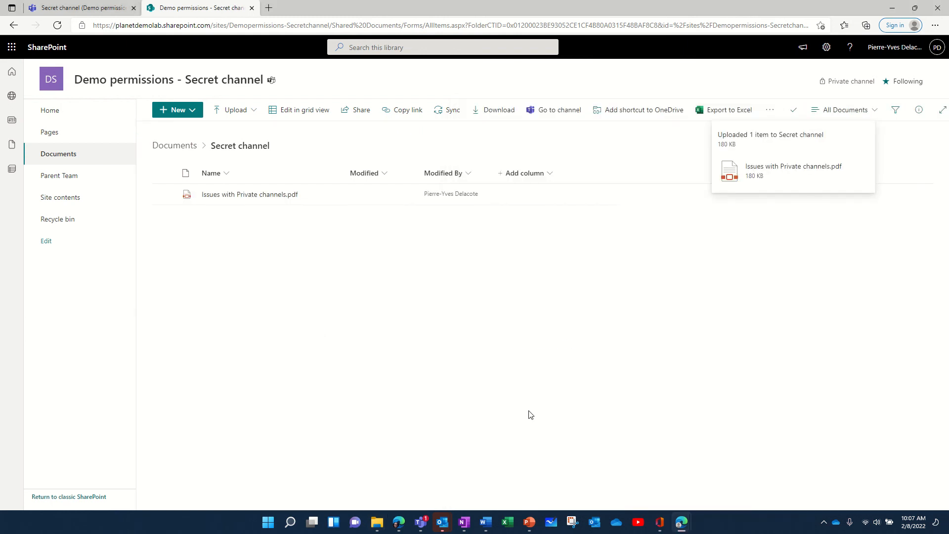
click(384, 522)
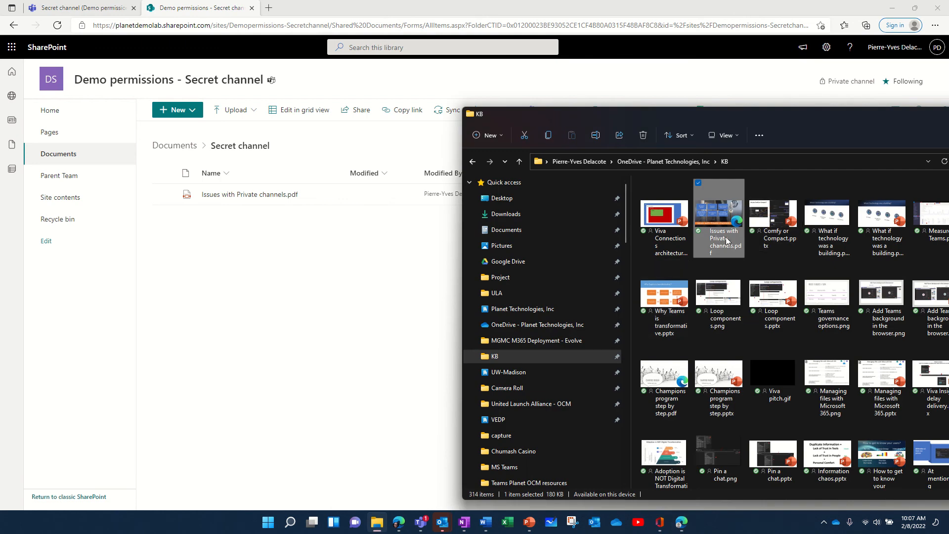
click(719, 291)
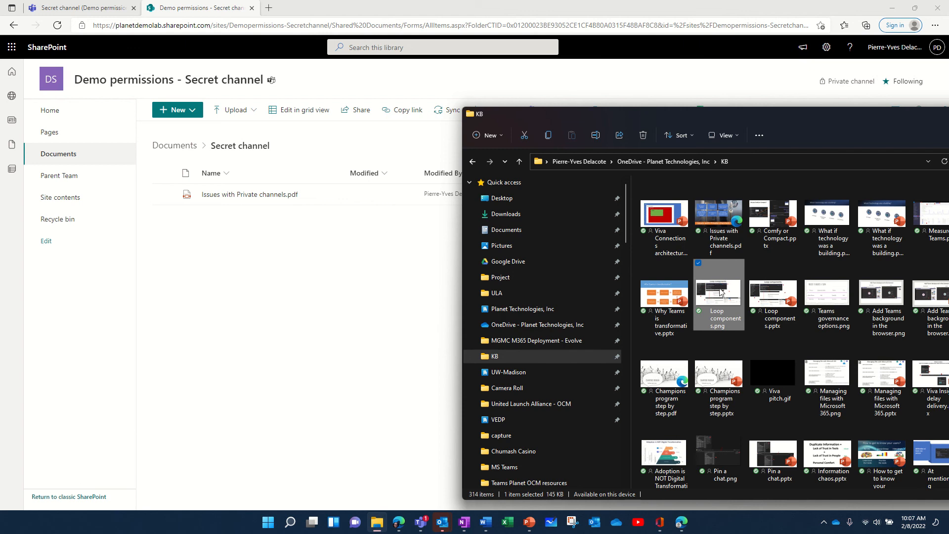
key(i)
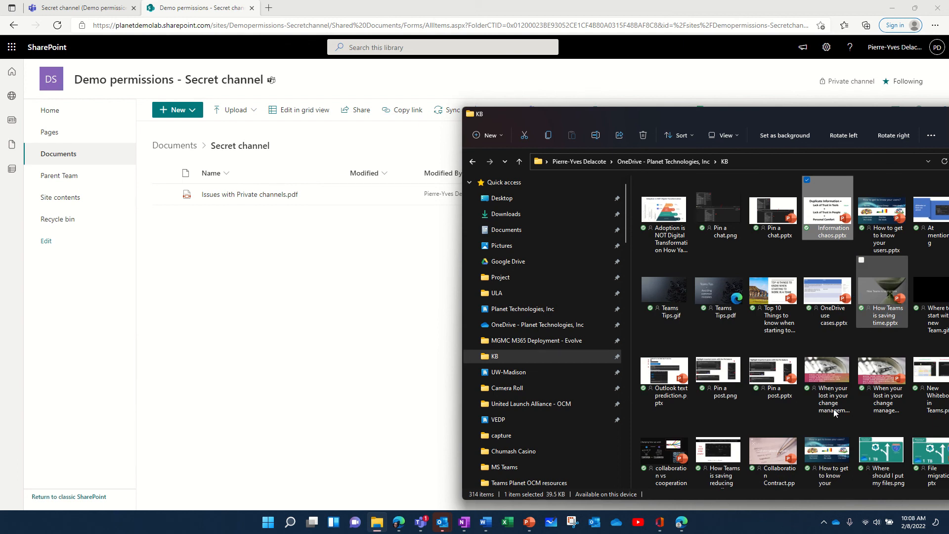
click(830, 281)
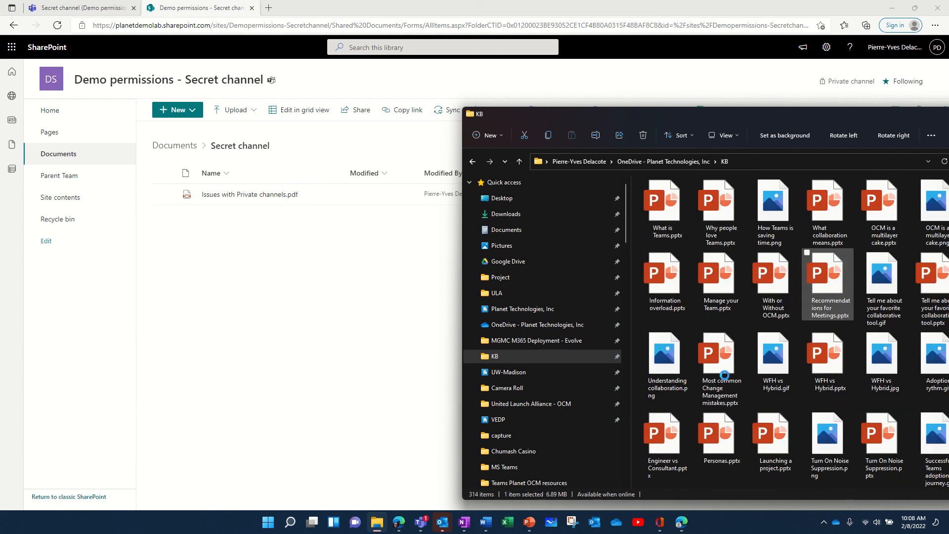
click(713, 268)
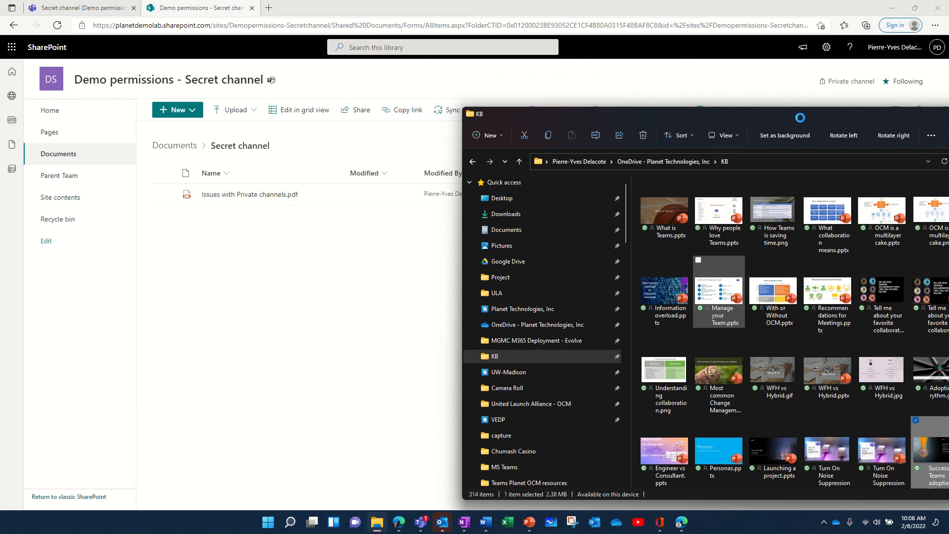
Examine the link-sharing options for Issues with Private channels.pdf in the SharePoint library, and close them without sending
click(352, 255)
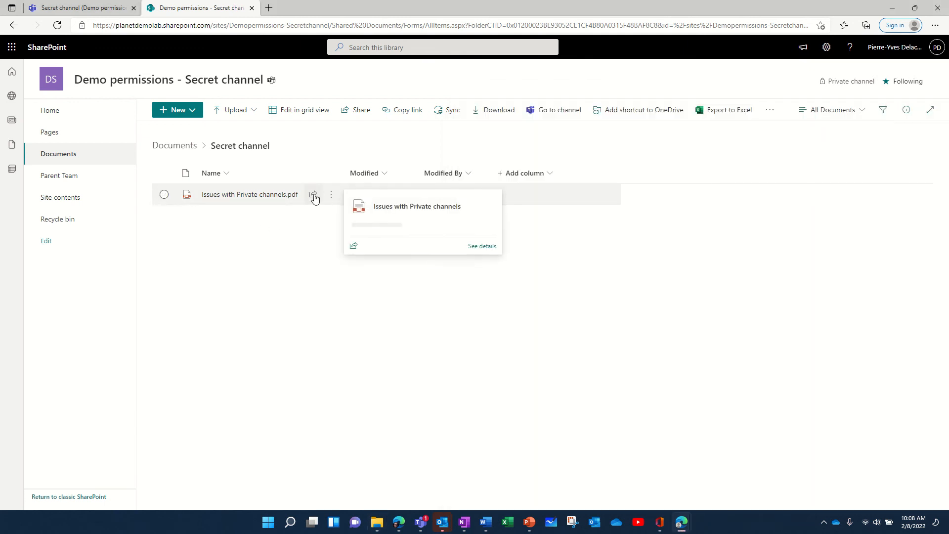
click(313, 194)
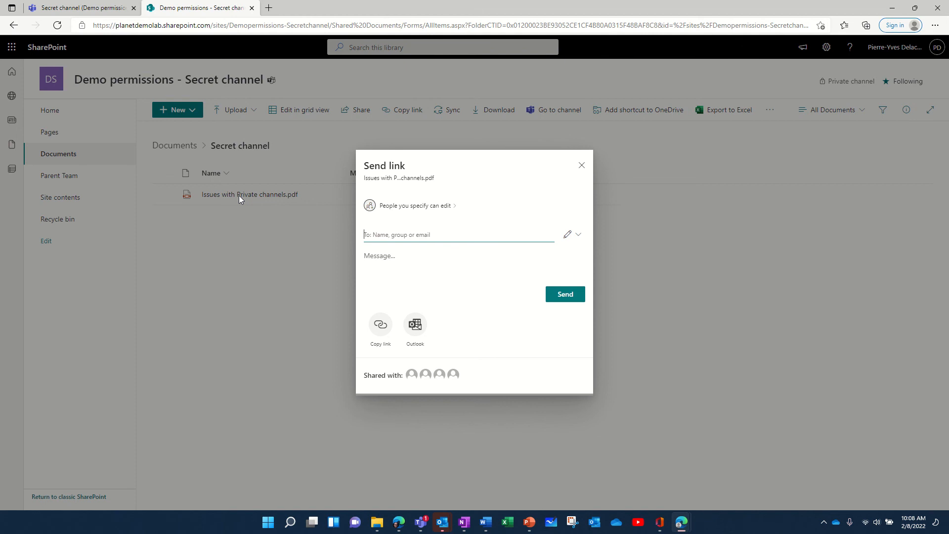
click(581, 165)
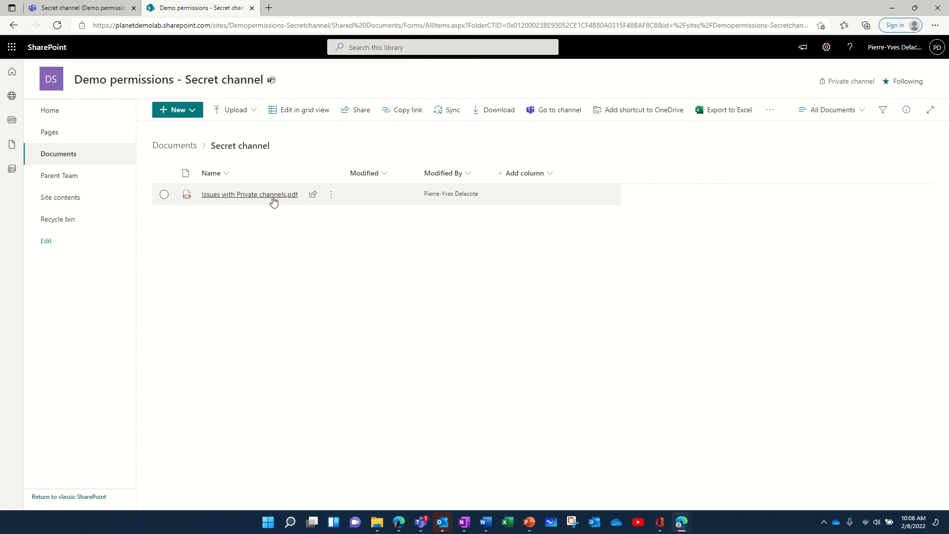
mouse_move(273, 201)
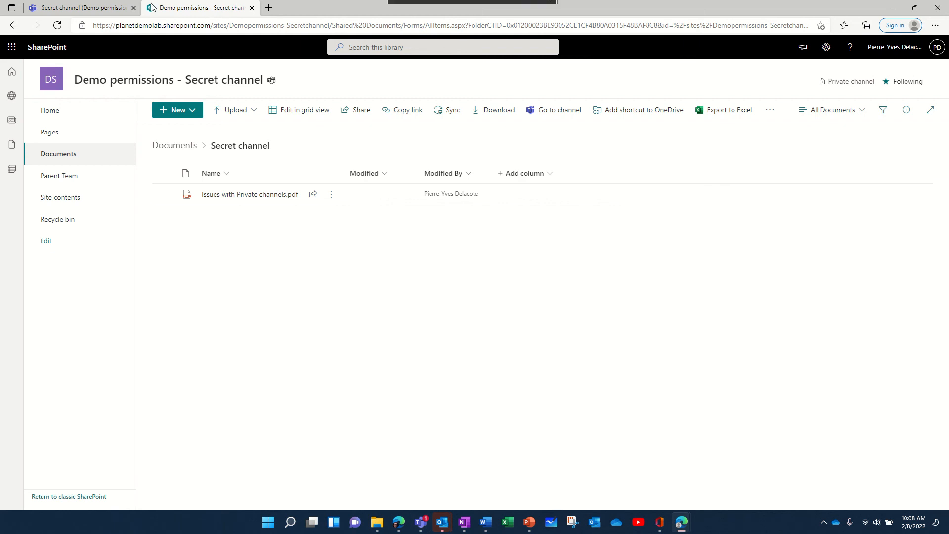
Switch to Teams and refresh the Secret channel's file list by visiting Demo channel and reopening Secret channel's files
click(104, 11)
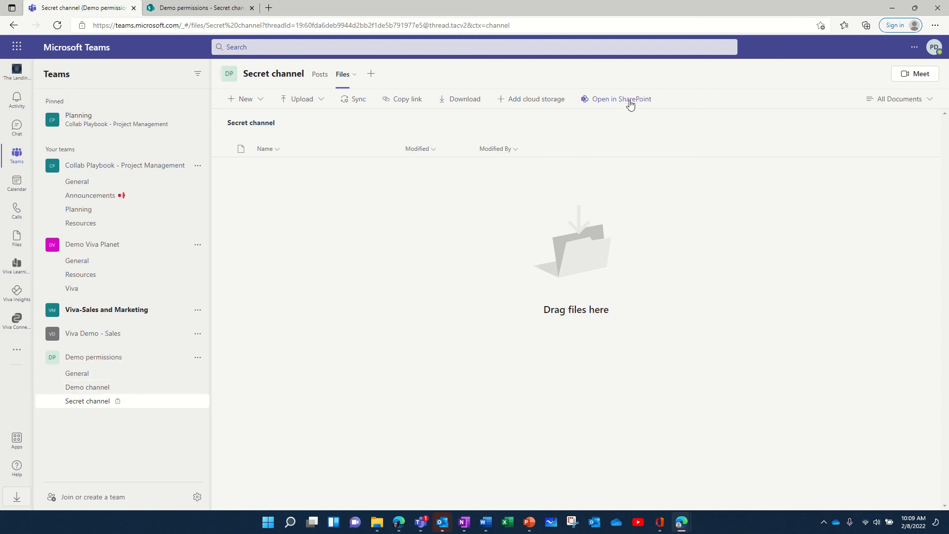
click(103, 389)
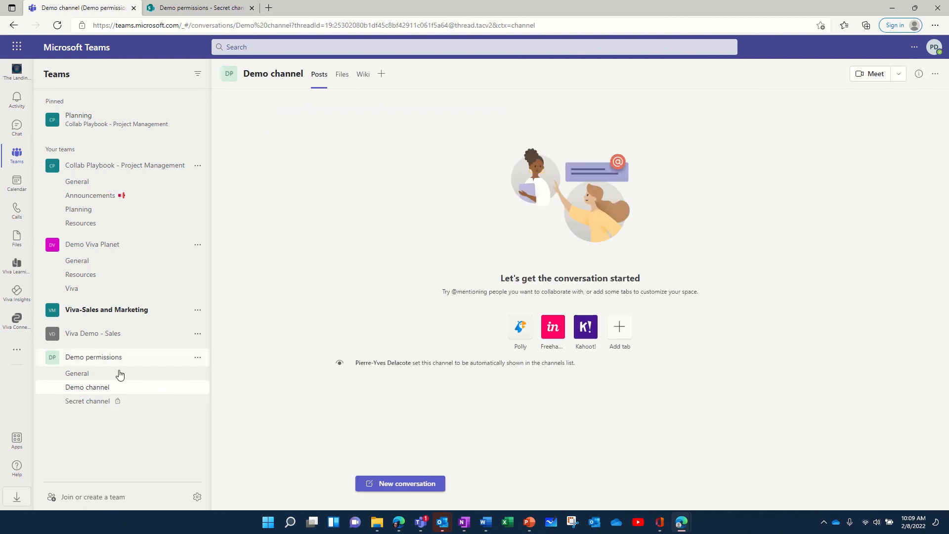
click(94, 400)
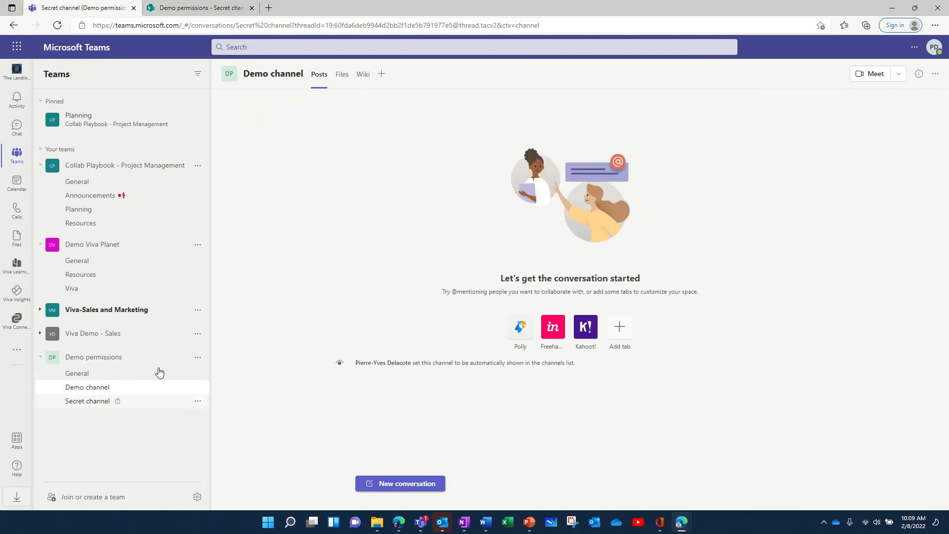
click(341, 75)
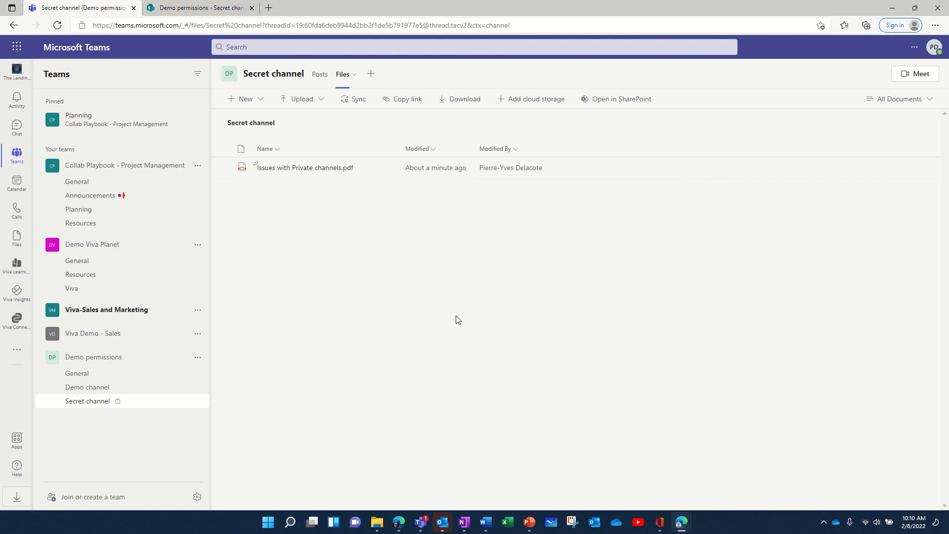
mouse_move(378, 6)
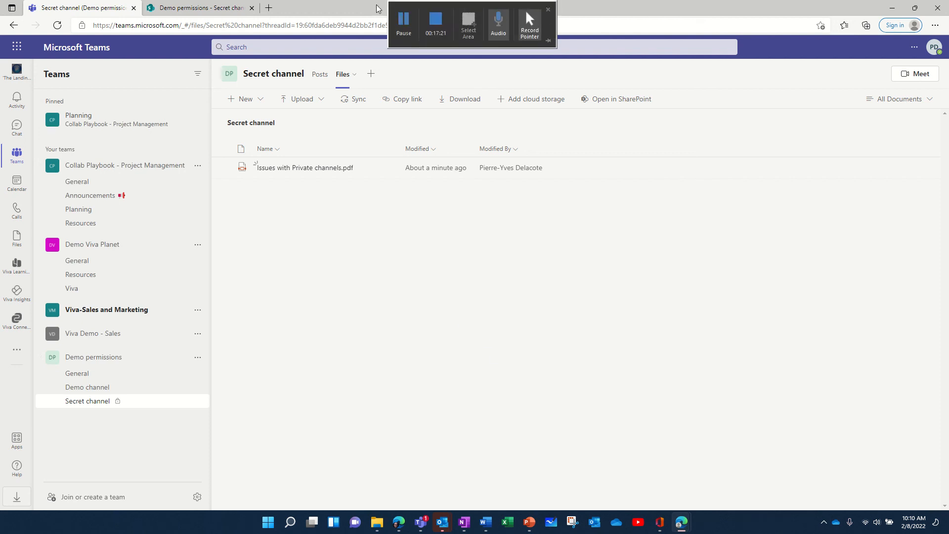